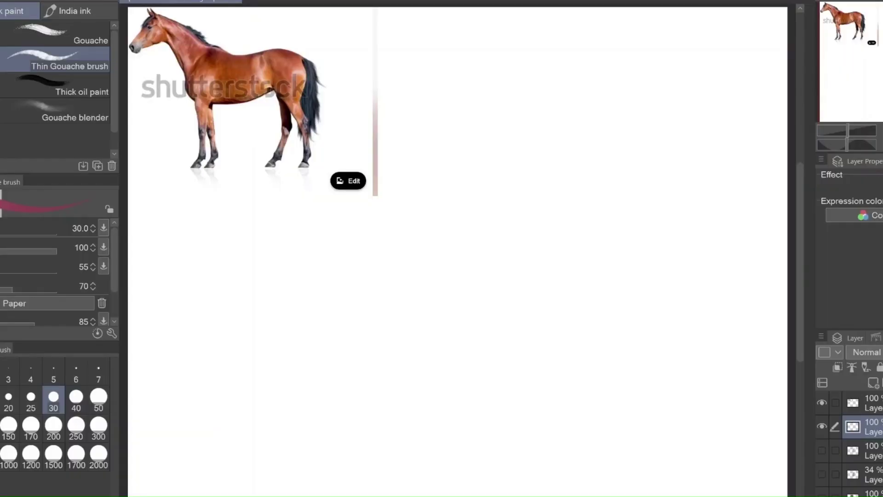
Step: Trace a black rectangle around the reference horse's body and legs on the layer below the photo, using the Thin Gouache brush
key("m")
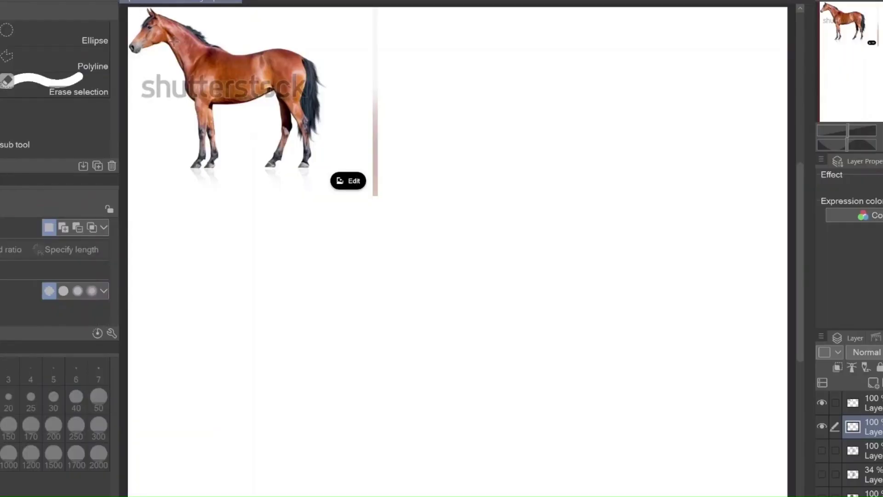
left_click_drag(170, 48, 312, 169)
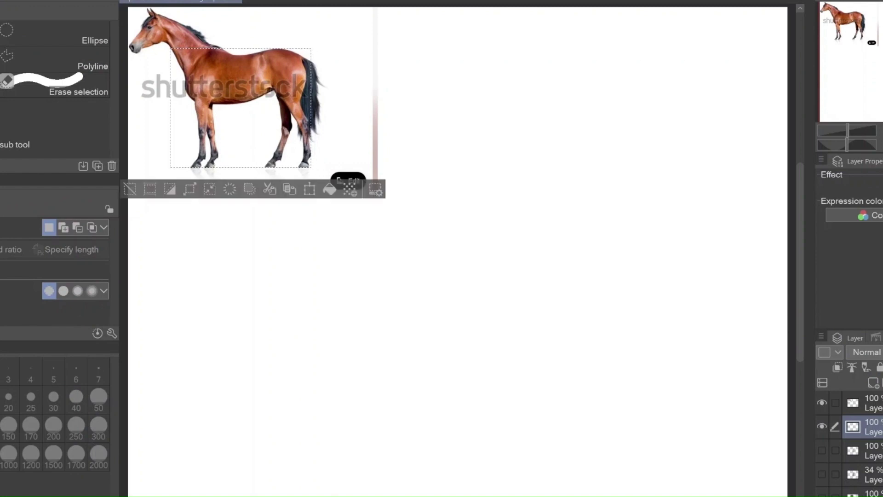
key("b")
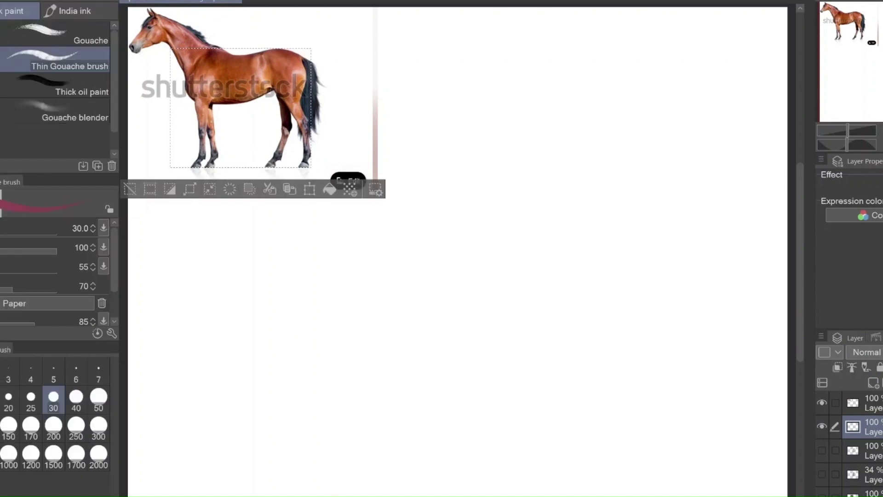
key("x")
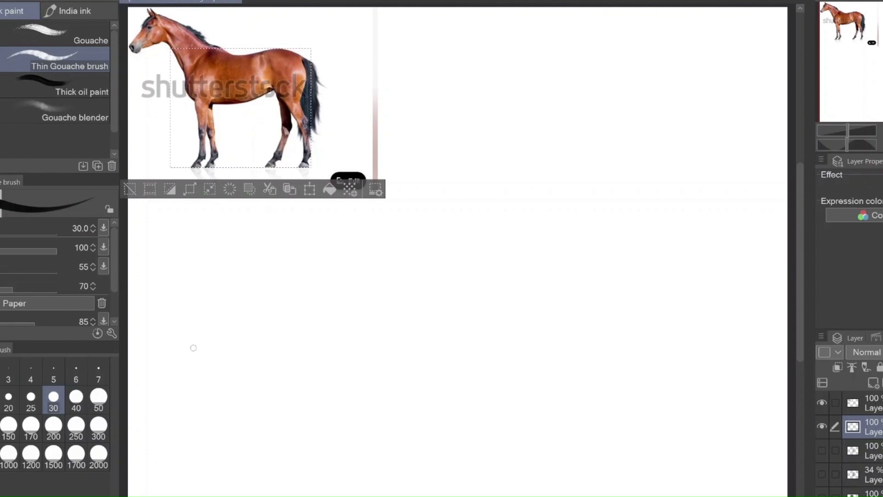
left_click(822, 404)
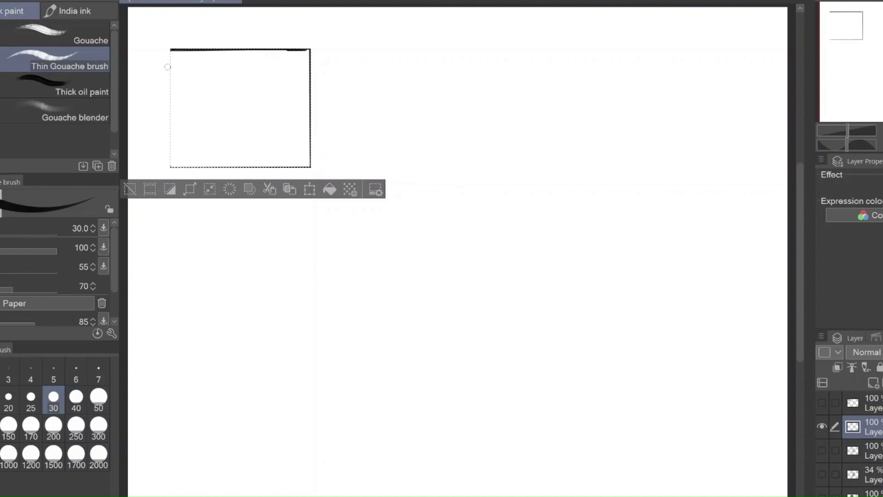
left_click(822, 404)
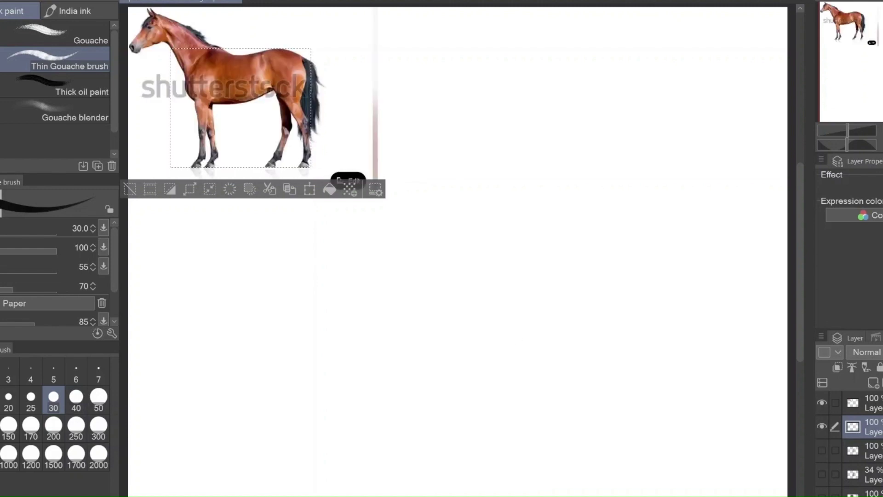
Step: Clear the selection, move the traced rectangle into the blank canvas area away from the photo, and scale it to 186%
key("m")
left_click(238, 112)
key("k")
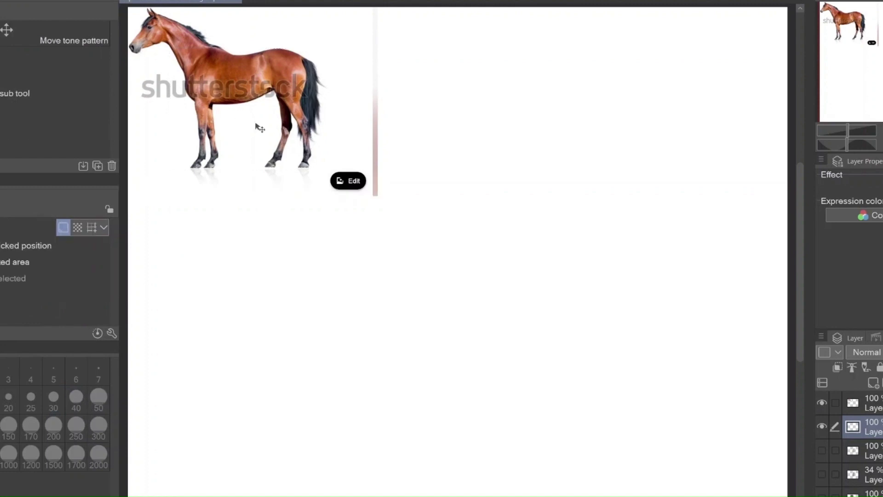
mouse_move(264, 99)
left_mouse_down()
mouse_move(547, 246)
mouse_move(604, 299)
left_mouse_up()
key("ctrl+t")
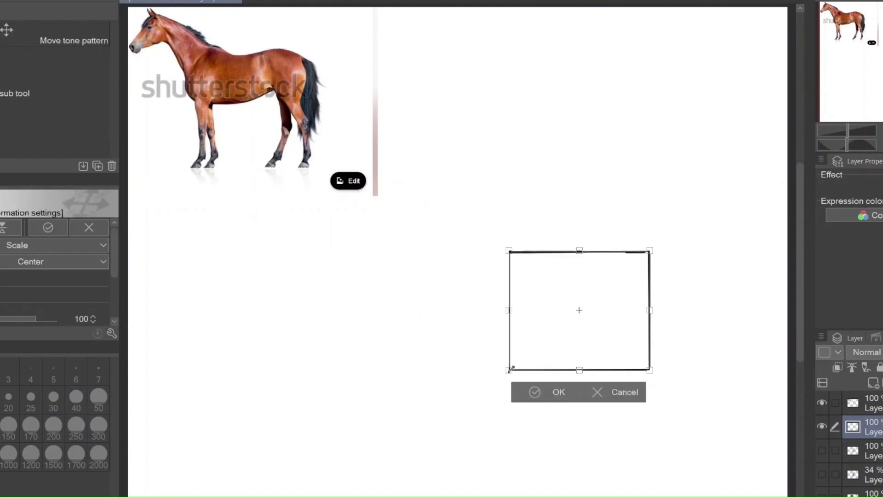
left_click_drag(509, 368, 388, 472)
left_click_drag(457, 316, 497, 313)
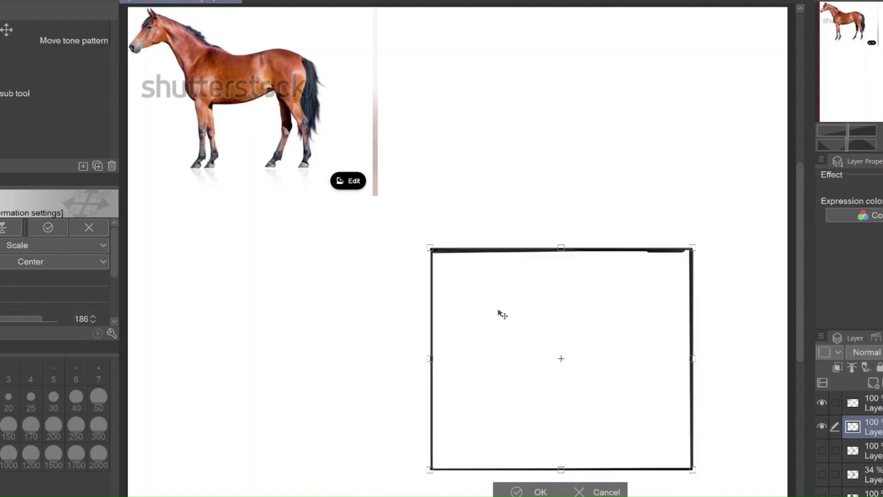
key("Return")
Step: Lower the rectangle layer's opacity to 50% and lock it, and add a new layer above it for sketching
left_click(882, 352)
left_click(880, 367)
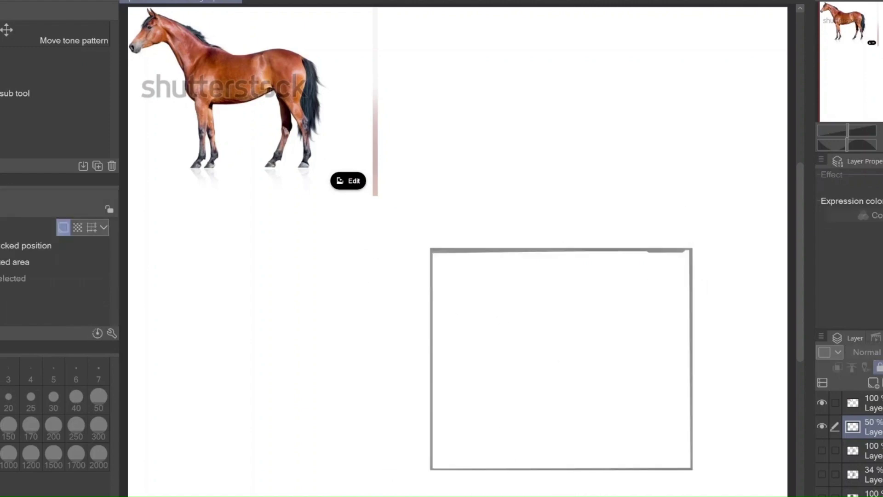
left_click(870, 384)
key("b")
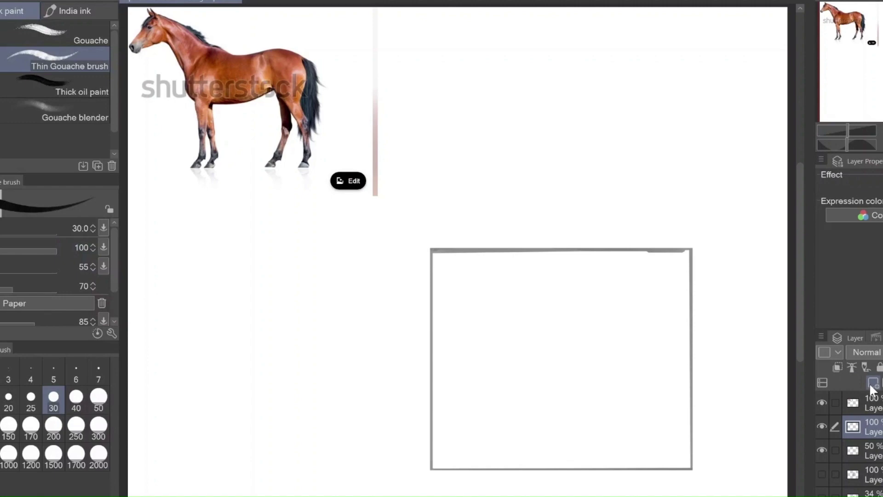
key("b")
key("b")
key("b")
Step: Sketch the horse's torso outline across the upper half of the box, with shoulder, belly, back and rounded rump
mouse_move(438, 318)
left_mouse_down()
mouse_move(473, 256)
mouse_move(499, 254)
mouse_move(524, 267)
left_mouse_up()
mouse_move(434, 309)
left_mouse_down()
mouse_move(478, 331)
mouse_move(499, 354)
mouse_move(689, 324)
left_mouse_up()
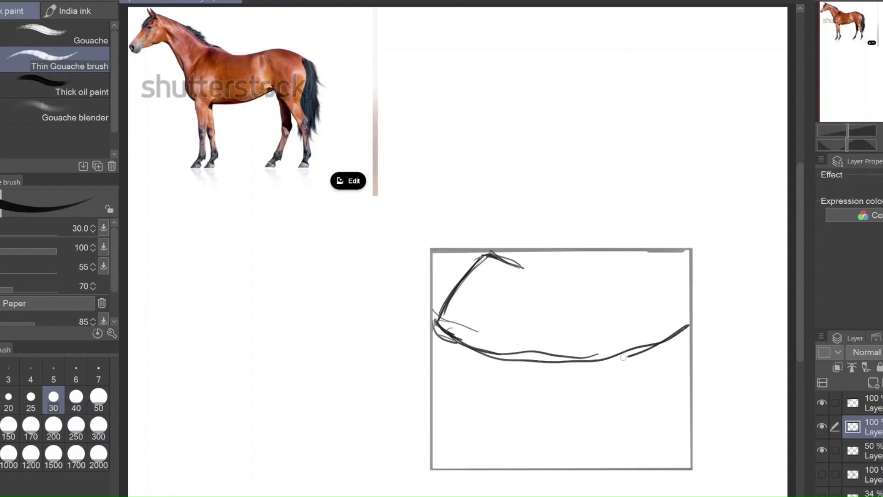
mouse_move(505, 359)
left_mouse_down()
mouse_move(577, 269)
mouse_move(631, 257)
left_mouse_up()
left_click_drag(581, 272, 676, 286)
mouse_move(612, 259)
left_mouse_down()
mouse_move(651, 252)
mouse_move(688, 290)
mouse_move(685, 343)
left_mouse_up()
left_click_drag(685, 308, 673, 350)
left_click_drag(435, 317, 443, 347)
Step: Add construction strokes for the near front leg, a horizontal guideline along the belly, and a flank line
mouse_move(458, 346)
left_mouse_down()
mouse_move(484, 471)
mouse_move(473, 450)
mouse_move(476, 470)
left_mouse_up()
left_click_drag(479, 357, 479, 469)
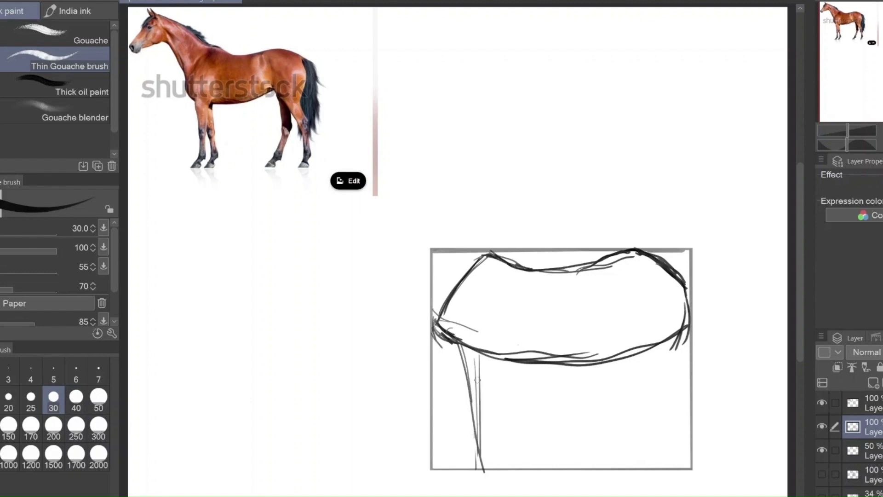
left_click_drag(676, 347, 468, 363)
left_click_drag(688, 357, 426, 359)
left_click_drag(611, 272, 622, 353)
left_click_drag(612, 297, 620, 338)
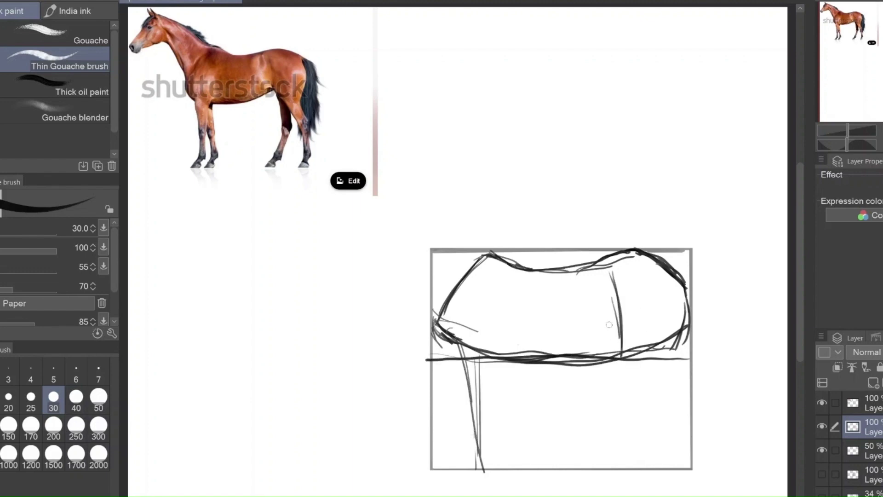
Step: Sketch the neck rising forward from the shoulder and block in the head outside the box
mouse_move(443, 216)
left_mouse_down()
mouse_move(490, 252)
mouse_move(375, 198)
left_mouse_up()
left_click_drag(460, 245, 388, 209)
left_click_drag(387, 240, 441, 325)
mouse_move(494, 258)
left_mouse_down()
mouse_move(374, 194)
mouse_move(338, 242)
left_mouse_up()
left_click_drag(366, 206, 328, 267)
mouse_move(319, 267)
left_mouse_down()
mouse_move(346, 277)
mouse_move(390, 243)
left_mouse_up()
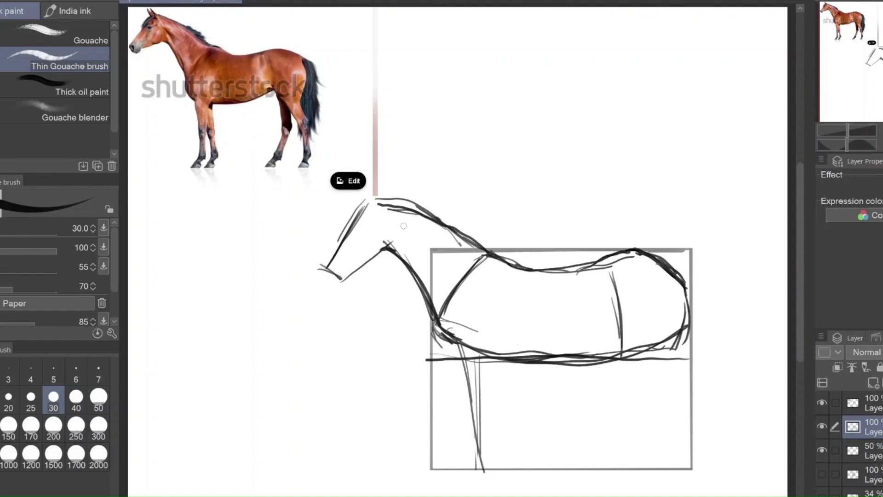
Step: Define the near front leg down to the base of the box, with an oval knee and a hoof
mouse_move(479, 262)
left_mouse_down()
mouse_move(438, 328)
mouse_move(480, 373)
left_mouse_up()
left_click_drag(466, 347, 476, 403)
left_click_drag(486, 358, 485, 407)
mouse_move(478, 398)
left_mouse_down()
mouse_move(472, 466)
mouse_move(482, 440)
left_mouse_up()
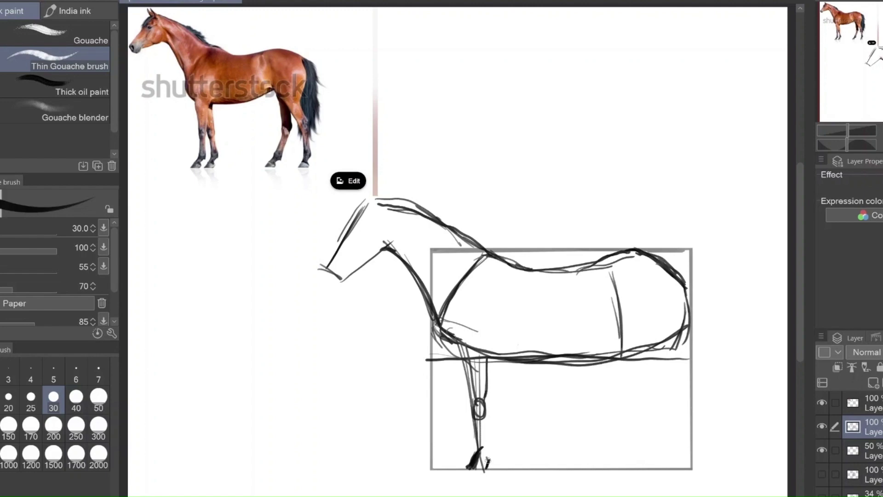
Step: Rough in the second front leg, strengthen the back and belly lines, and block in the hip, thigh and buttock
mouse_move(486, 361)
left_mouse_down()
mouse_move(485, 467)
mouse_move(504, 471)
mouse_move(560, 363)
left_mouse_up()
mouse_move(595, 340)
left_mouse_down()
mouse_move(567, 354)
mouse_move(617, 328)
left_mouse_up()
mouse_move(444, 223)
left_mouse_down()
mouse_move(517, 265)
mouse_move(606, 246)
left_mouse_up()
mouse_move(519, 362)
left_mouse_down()
mouse_move(566, 355)
mouse_move(622, 325)
left_mouse_up()
mouse_move(596, 266)
left_mouse_down()
mouse_move(595, 297)
mouse_move(600, 270)
left_mouse_up()
left_click_drag(623, 335, 652, 380)
left_click_drag(624, 339, 657, 381)
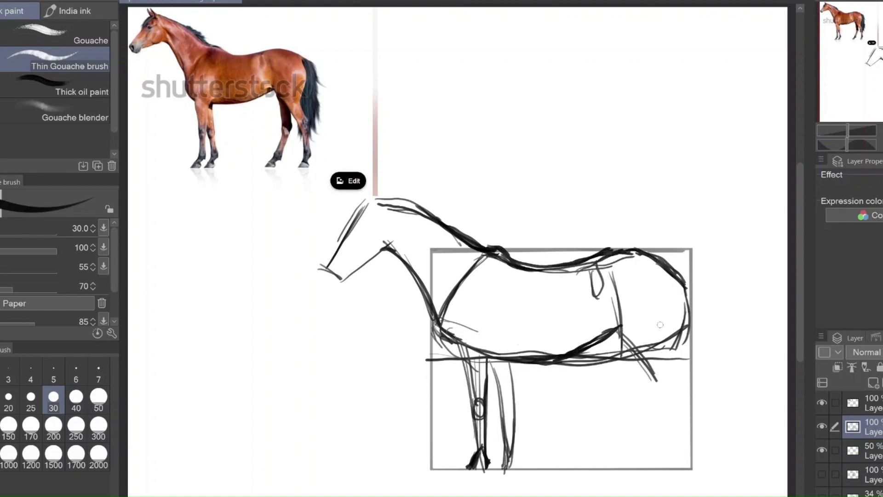
left_click_drag(691, 311, 678, 354)
left_click_drag(677, 337, 670, 355)
Step: Redraw the front of the neck narrower and erase the old throat line
left_click_drag(453, 320, 410, 221)
left_click_drag(442, 315, 401, 218)
mouse_move(414, 206)
left_mouse_down()
mouse_move(400, 211)
mouse_move(428, 274)
left_mouse_up()
key("e")
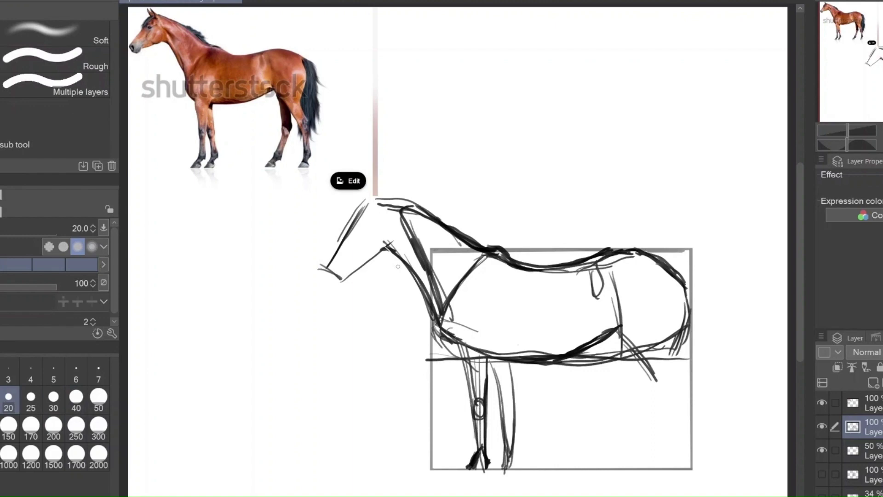
left_click_drag(393, 249, 432, 316)
left_click_drag(417, 274, 448, 349)
Step: Draw the near hind leg down to its hoof, using a horizontal guideline at knee height, and darken the rump
key("b")
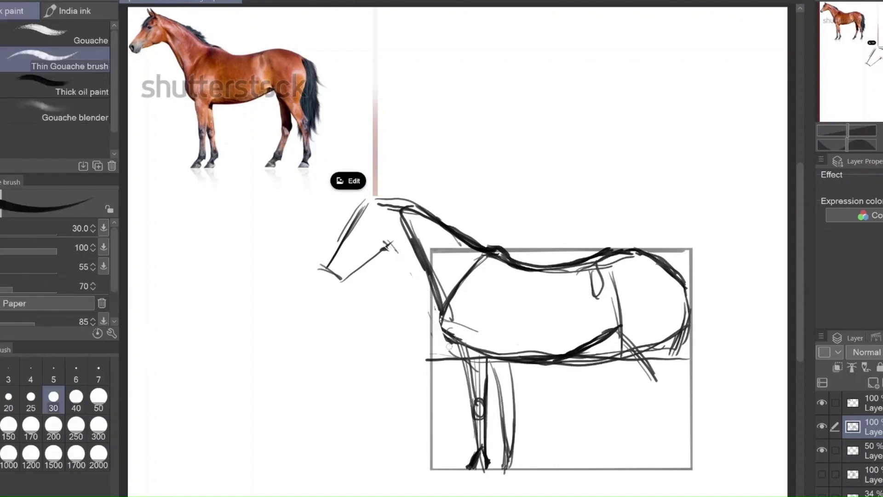
left_click_drag(623, 335, 668, 390)
left_click_drag(426, 413, 700, 408)
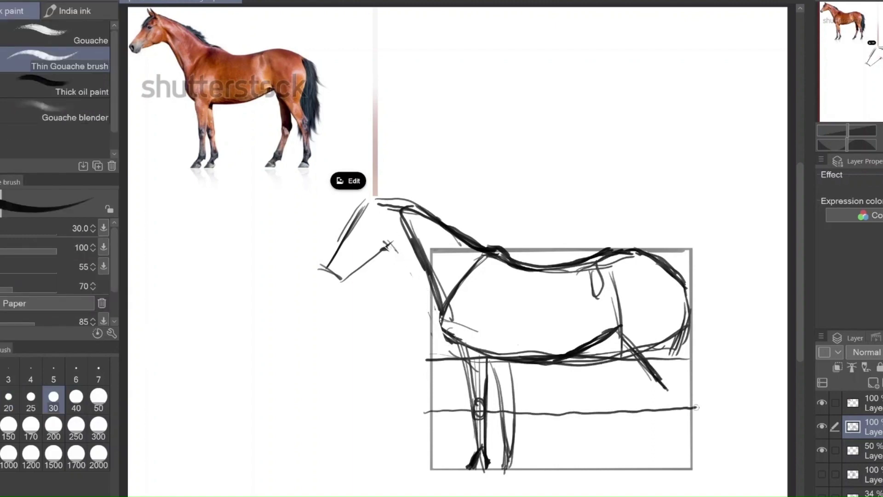
left_click_drag(667, 349, 684, 395)
mouse_move(652, 376)
left_mouse_down()
mouse_move(670, 408)
mouse_move(668, 462)
mouse_move(683, 467)
mouse_move(675, 383)
left_mouse_up()
mouse_move(670, 312)
left_mouse_down()
mouse_move(666, 373)
mouse_move(678, 387)
mouse_move(668, 345)
left_mouse_up()
mouse_move(636, 249)
left_mouse_down()
mouse_move(681, 316)
mouse_move(684, 288)
mouse_move(690, 304)
mouse_move(664, 358)
left_mouse_up()
Step: Erase the long head and redraw it shorter, with a new forehead, muzzle and jaw
mouse_move(398, 218)
left_mouse_down()
mouse_move(440, 299)
mouse_move(422, 235)
left_mouse_up()
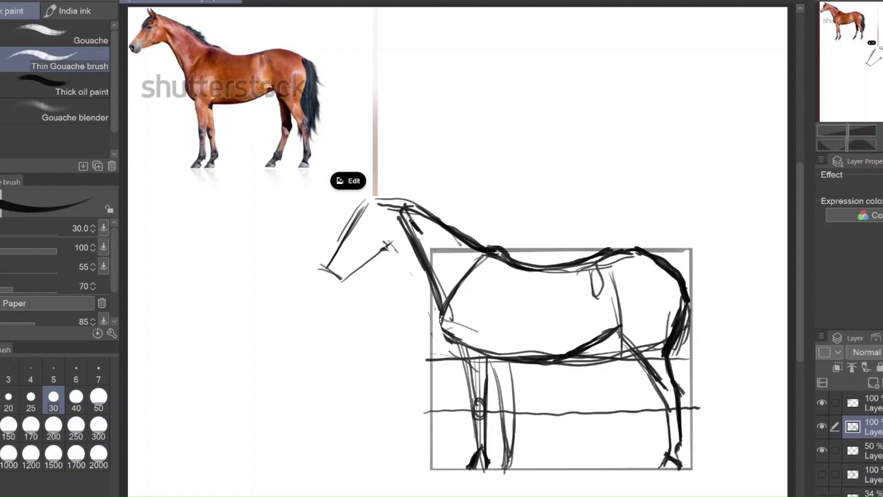
key("e")
mouse_move(364, 206)
left_mouse_down()
mouse_move(327, 271)
mouse_move(389, 239)
left_mouse_up()
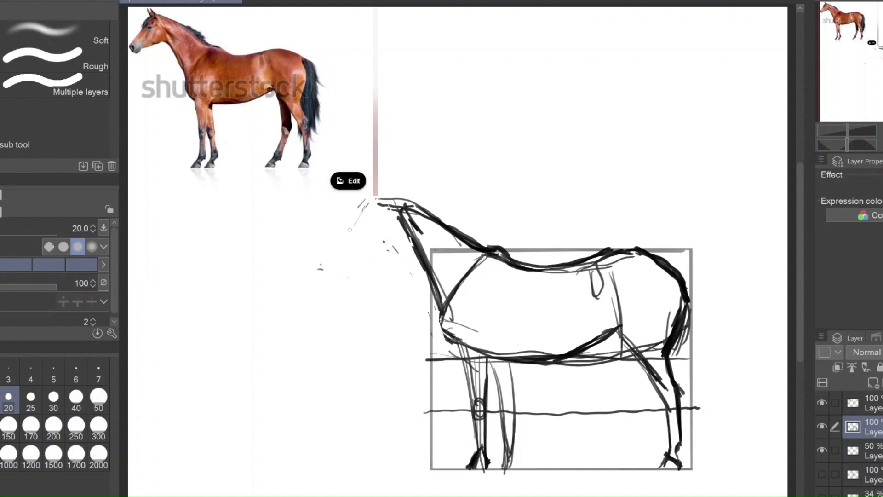
key("b")
left_click_drag(377, 199, 341, 258)
left_click_drag(332, 256, 353, 270)
left_click_drag(356, 265, 395, 243)
left_click_drag(354, 269, 412, 235)
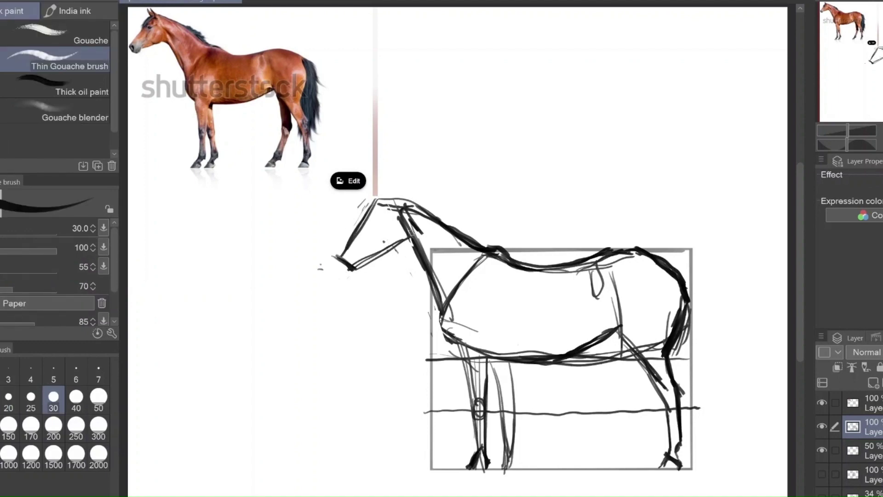
Step: Add the cheek, throat, eye and nostril details to the horse's head
left_click_drag(377, 207, 405, 213)
left_click_drag(397, 243, 418, 260)
mouse_move(371, 227)
left_mouse_down()
mouse_move(382, 252)
mouse_move(409, 240)
left_mouse_up()
left_click_drag(351, 235, 345, 270)
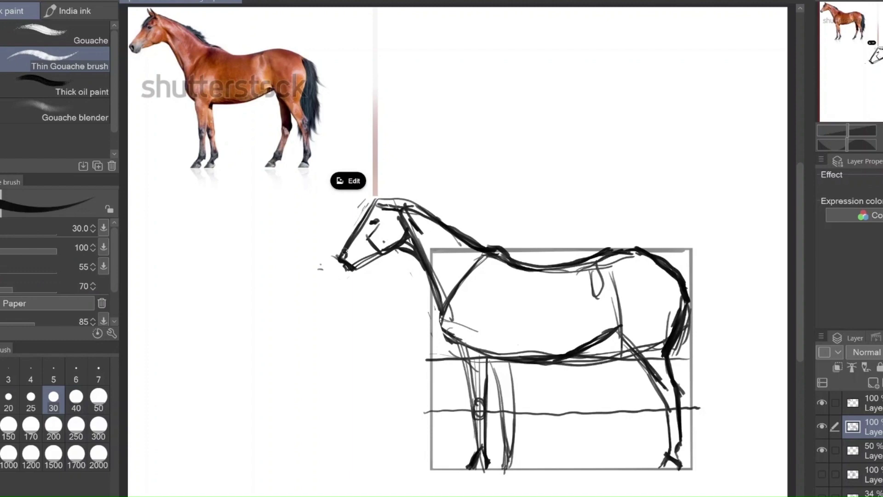
Step: Darken the chest contour and redraw the second front leg slimmer, erasing the stray outer lines
mouse_move(434, 286)
left_mouse_down()
mouse_move(449, 344)
mouse_move(462, 355)
left_mouse_up()
left_click_drag(446, 324, 449, 342)
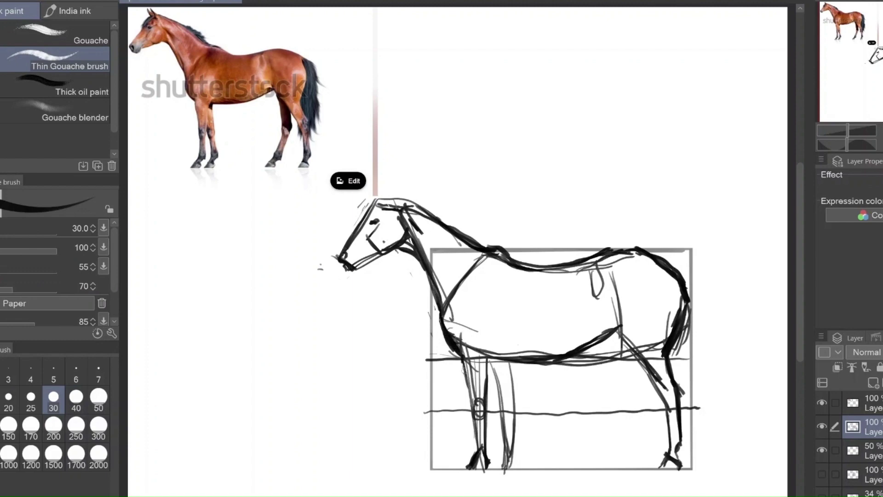
mouse_move(508, 397)
left_mouse_down()
mouse_move(501, 412)
mouse_move(510, 400)
left_mouse_up()
left_click_drag(493, 358, 504, 404)
mouse_move(488, 387)
left_mouse_down()
mouse_move(506, 439)
mouse_move(504, 469)
left_mouse_up()
mouse_move(502, 391)
left_mouse_down()
mouse_move(513, 459)
mouse_move(511, 368)
left_mouse_up()
key("e")
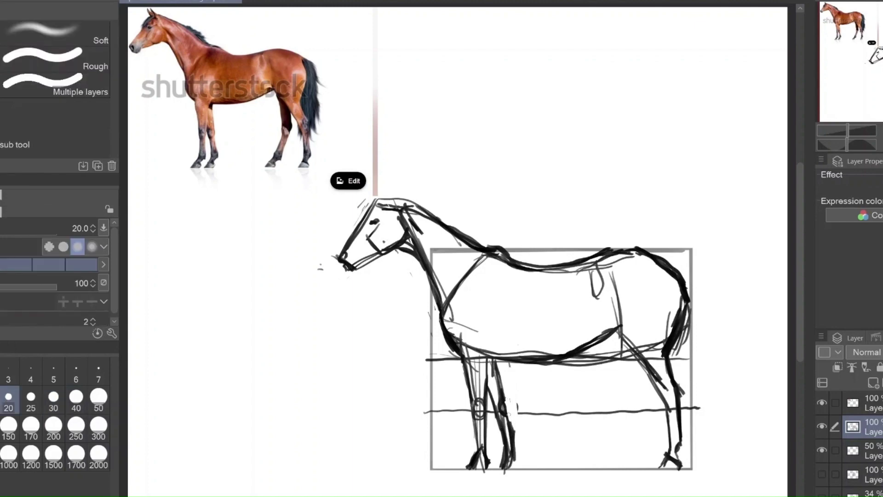
Step: Refine the near hind leg's hock and lower leg contours and erase the guideline crossing the leg
key("b")
mouse_move(667, 354)
left_mouse_down()
mouse_move(689, 394)
mouse_move(682, 387)
mouse_move(672, 415)
left_mouse_up()
left_click_drag(678, 409, 675, 446)
mouse_move(686, 394)
left_mouse_down()
mouse_move(681, 462)
mouse_move(687, 444)
left_mouse_up()
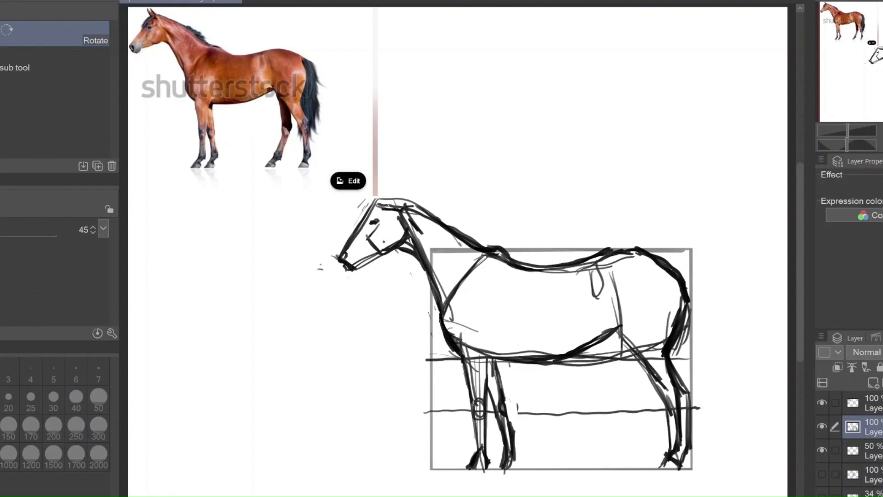
key("r")
left_click_drag(683, 368, 672, 406)
left_click(882, 145)
key("b")
key("e")
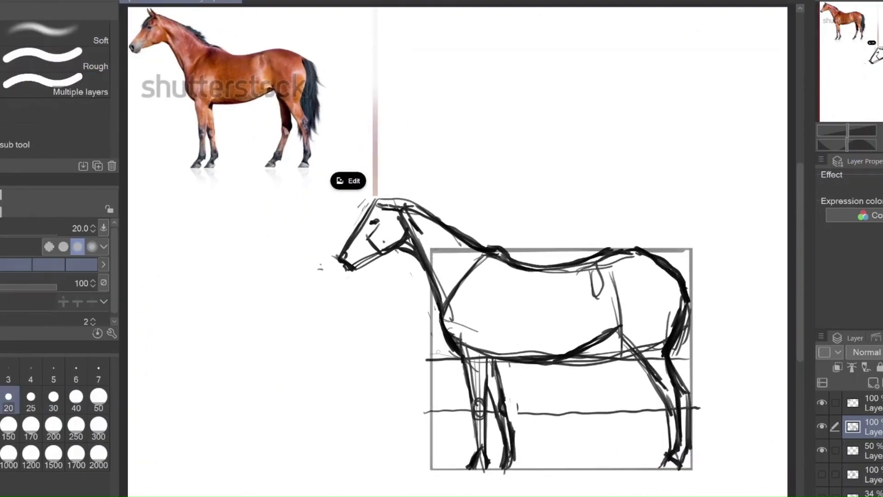
left_click_drag(677, 419, 676, 384)
key("b")
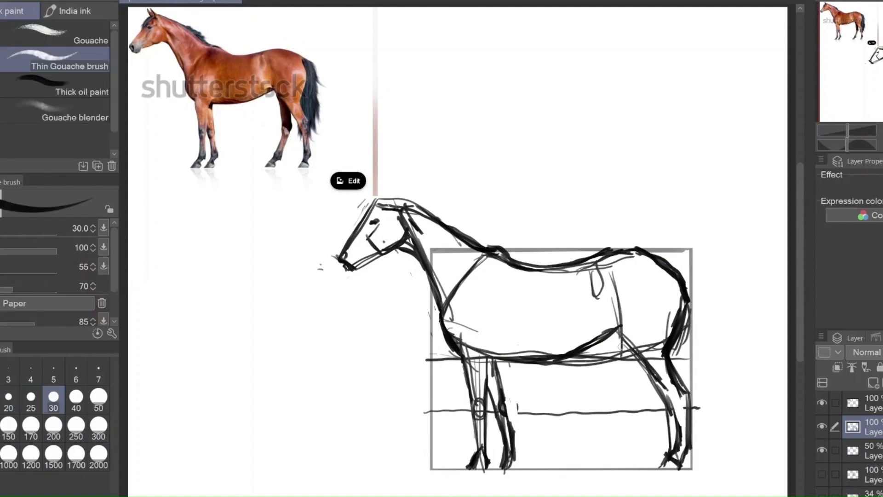
Step: Sketch the far hind leg from the thigh, angling its lower part forward to the base of the box
mouse_move(617, 333)
left_mouse_down()
mouse_move(616, 368)
mouse_move(644, 409)
left_mouse_up()
left_click_drag(639, 361, 639, 409)
left_click_drag(622, 343, 623, 407)
mouse_move(627, 361)
left_mouse_down()
mouse_move(626, 407)
mouse_move(599, 471)
left_mouse_up()
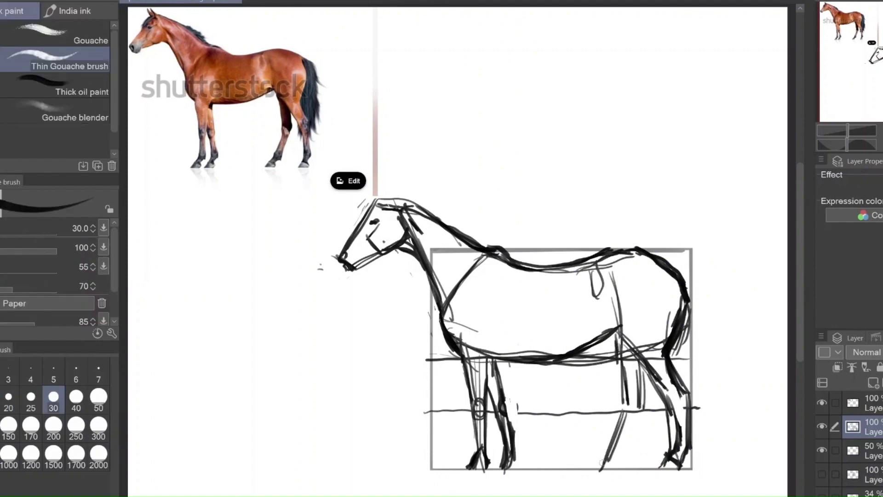
left_click_drag(642, 403, 615, 470)
Step: Redraw the belly line higher from the front leg to the flank and erase the old belly lines with a size 30 eraser
mouse_move(486, 354)
left_mouse_down()
mouse_move(499, 342)
mouse_move(561, 346)
mouse_move(616, 330)
left_mouse_up()
key("e")
left_click(53, 399)
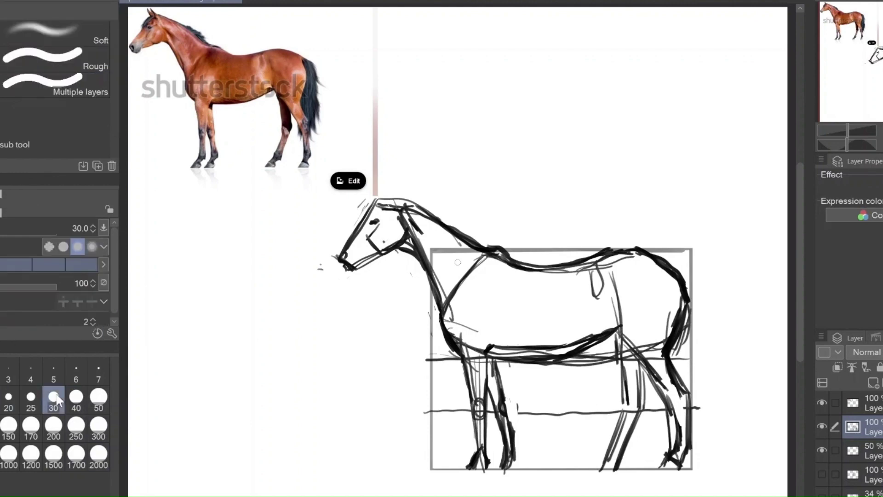
left_click_drag(496, 356, 566, 360)
left_click_drag(520, 358, 604, 337)
mouse_move(565, 364)
left_mouse_down()
mouse_move(614, 359)
mouse_move(633, 415)
mouse_move(606, 469)
left_mouse_up()
Step: Shade the far hind leg with dark strokes down its upper and lower parts
key("b")
left_click_drag(630, 422, 613, 466)
key("j")
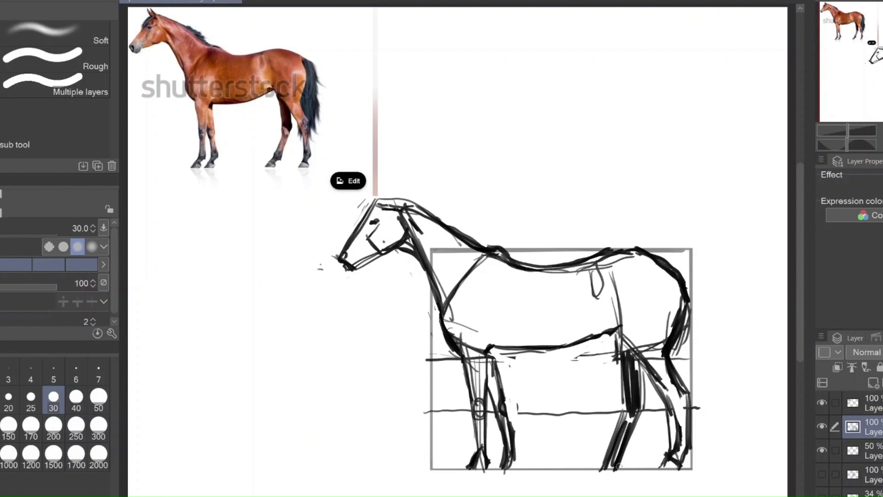
key("b")
left_click_drag(636, 354, 633, 421)
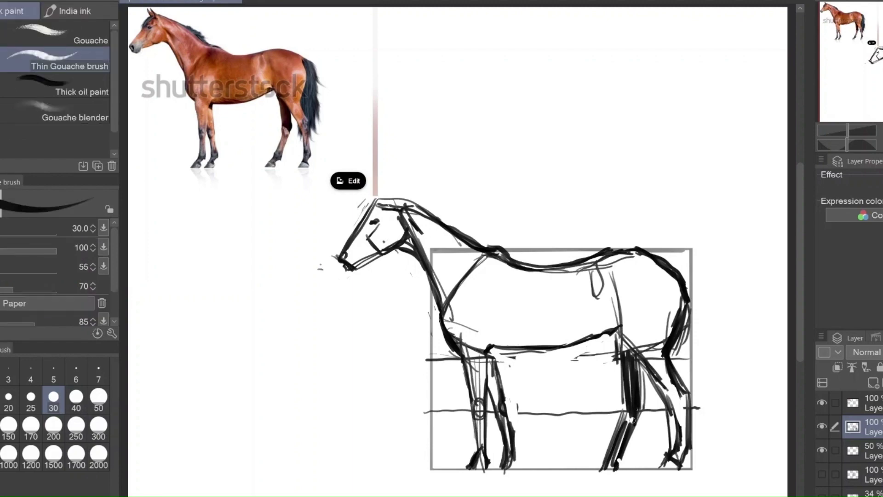
Step: Darken the contours of the back, front leg, belly, flank and near hind leg
mouse_move(494, 253)
left_mouse_down()
mouse_move(565, 266)
mouse_move(607, 259)
left_mouse_up()
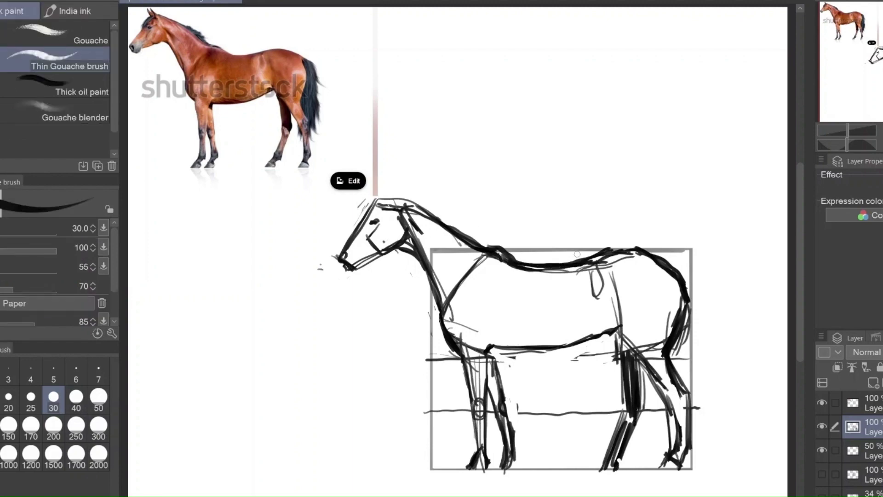
left_click_drag(493, 348, 506, 410)
left_click_drag(491, 348, 623, 330)
mouse_move(612, 271)
left_mouse_down()
mouse_move(620, 340)
mouse_move(680, 444)
left_mouse_up()
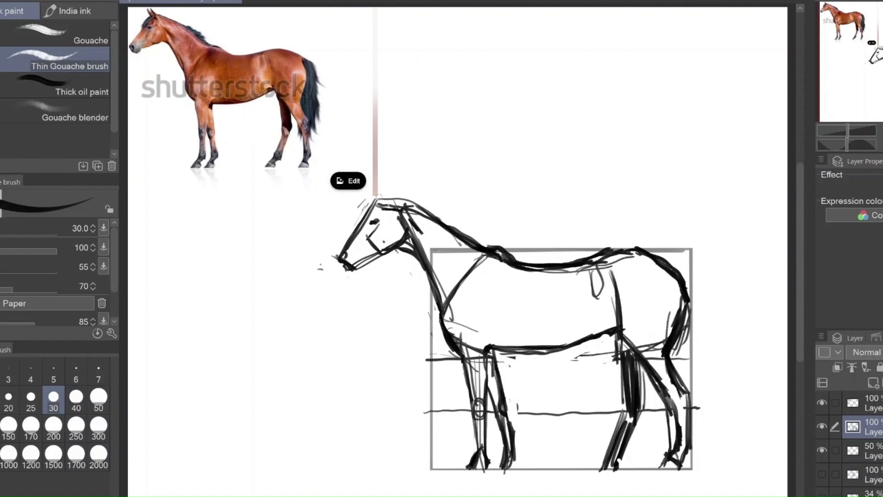
Step: Add short ear strokes above the forehead and reinforce the neck crest and the rear edge of the front leg
left_click_drag(377, 196, 489, 254)
left_click_drag(377, 200, 366, 188)
left_click_drag(358, 198, 368, 212)
left_click_drag(495, 355, 515, 459)
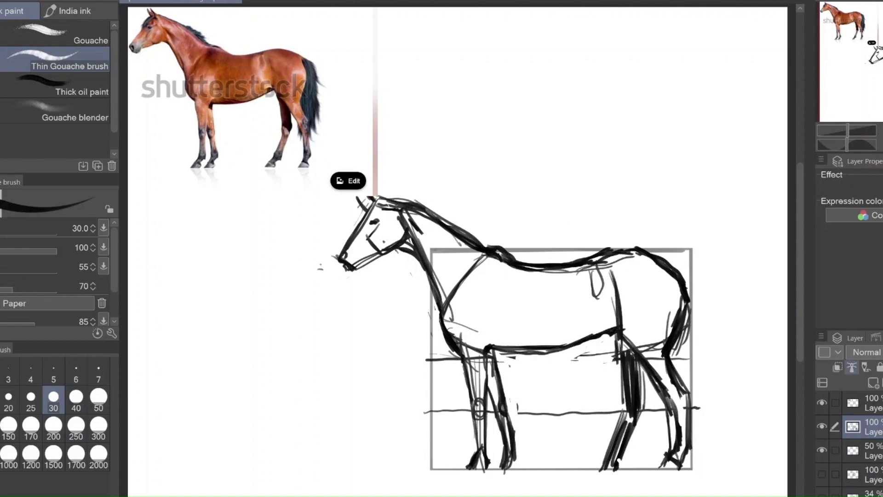
Step: Sketch mane strokes along the lower neck and darken where the front legs join the chest
left_click_drag(460, 348, 474, 418)
left_click_drag(436, 215, 502, 249)
mouse_move(453, 304)
left_mouse_down()
mouse_move(460, 345)
mouse_move(487, 357)
mouse_move(478, 389)
left_mouse_up()
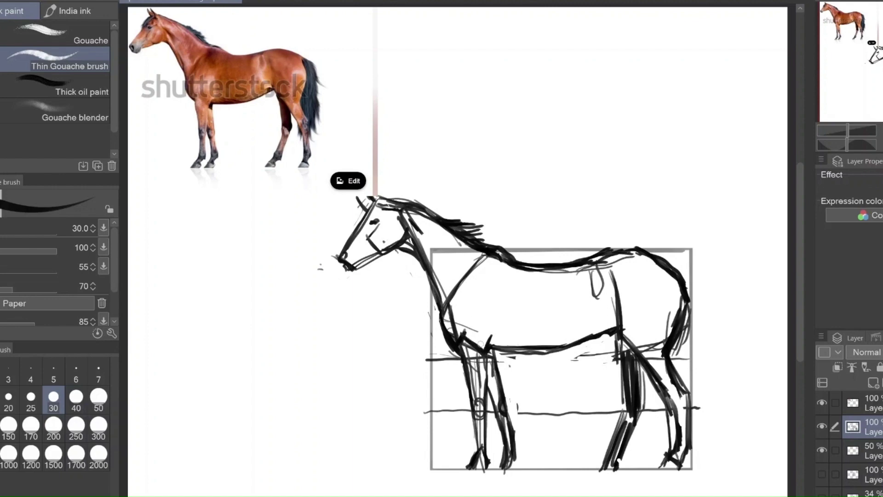
Step: Draw two bands across the face, at the muzzle and the cheek, and darken the jaw and muzzle lines
left_click_drag(355, 270, 363, 260)
left_click_drag(348, 247, 362, 263)
left_click_drag(361, 227, 381, 253)
left_click_drag(362, 226, 378, 247)
left_click_drag(362, 260, 404, 240)
left_click_drag(339, 254, 349, 271)
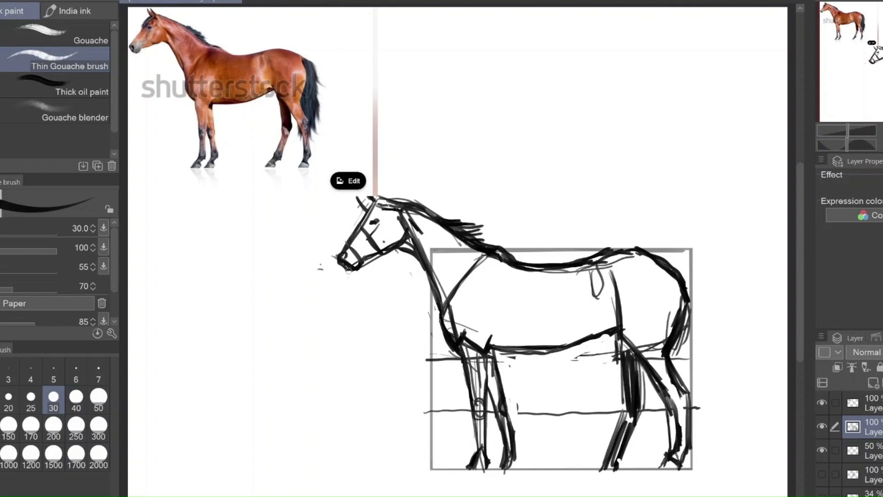
Step: Darken the flank fold and sketch the tail from the croup, hanging just outside the rear of the box
left_click_drag(598, 327, 621, 328)
mouse_move(608, 253)
left_mouse_down()
mouse_move(666, 265)
mouse_move(703, 289)
left_mouse_up()
mouse_move(705, 297)
left_mouse_down()
mouse_move(713, 333)
mouse_move(707, 329)
left_mouse_up()
mouse_move(704, 337)
left_mouse_down()
mouse_move(703, 412)
mouse_move(672, 415)
mouse_move(701, 299)
mouse_move(706, 335)
left_mouse_up()
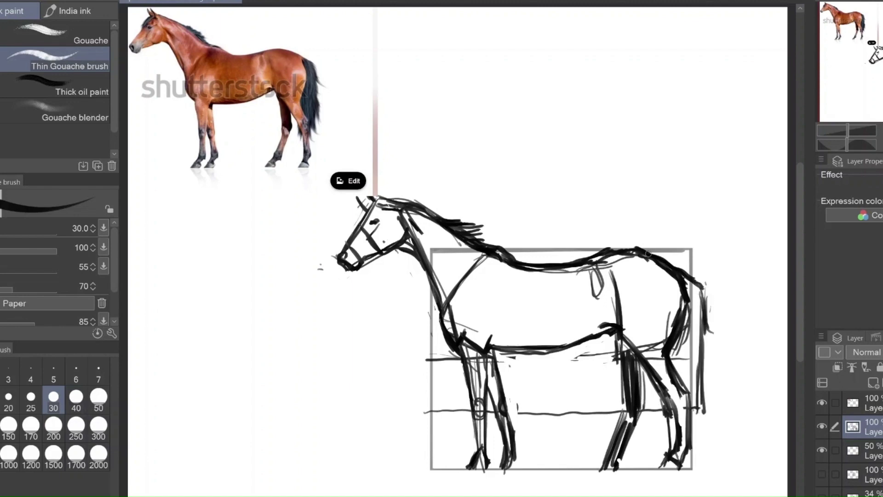
Step: Thicken the back line and mark the front knees and the near hind hock with small circles
left_click_drag(641, 250, 519, 268)
mouse_move(501, 413)
left_mouse_down()
mouse_move(498, 398)
mouse_move(479, 408)
left_mouse_up()
left_click_drag(677, 388, 678, 405)
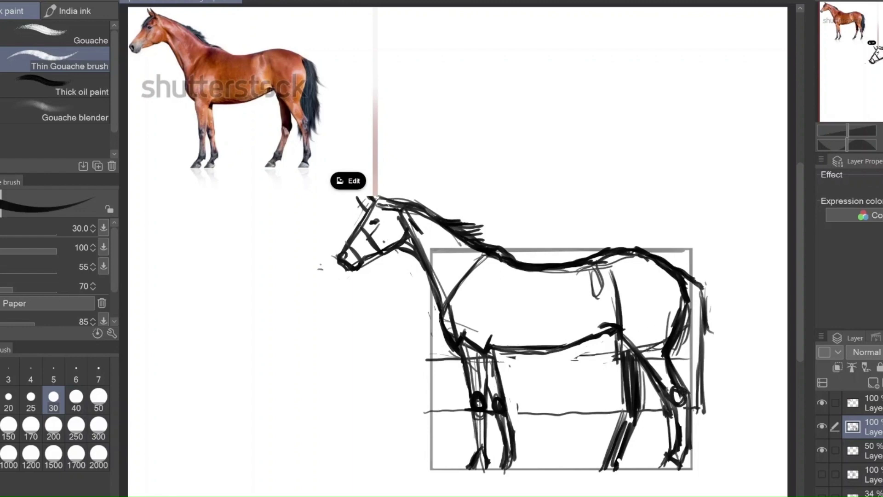
Step: Erase the near hind leg below the hock and redraw it straighter down to a hoof on the box's base
key("e")
mouse_move(666, 455)
left_mouse_down()
mouse_move(675, 421)
mouse_move(669, 461)
left_mouse_up()
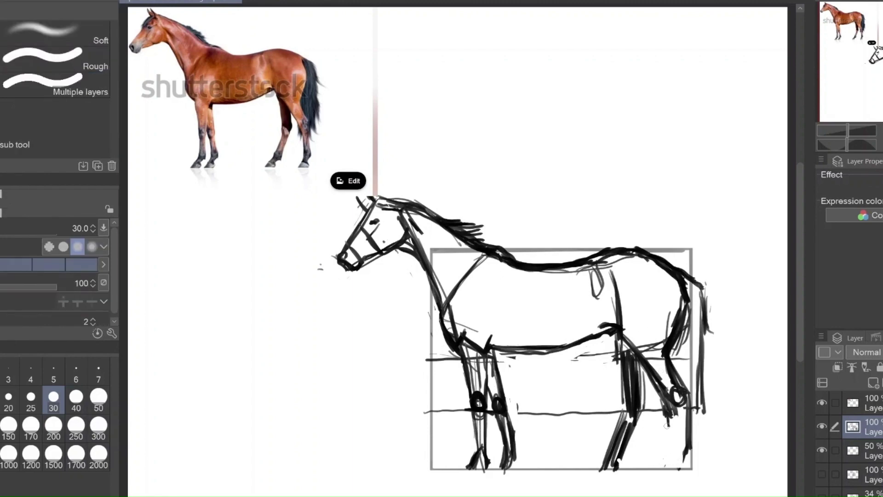
key("b")
mouse_move(663, 389)
left_mouse_down()
mouse_move(680, 460)
mouse_move(690, 467)
left_mouse_up()
left_click_drag(675, 377, 690, 448)
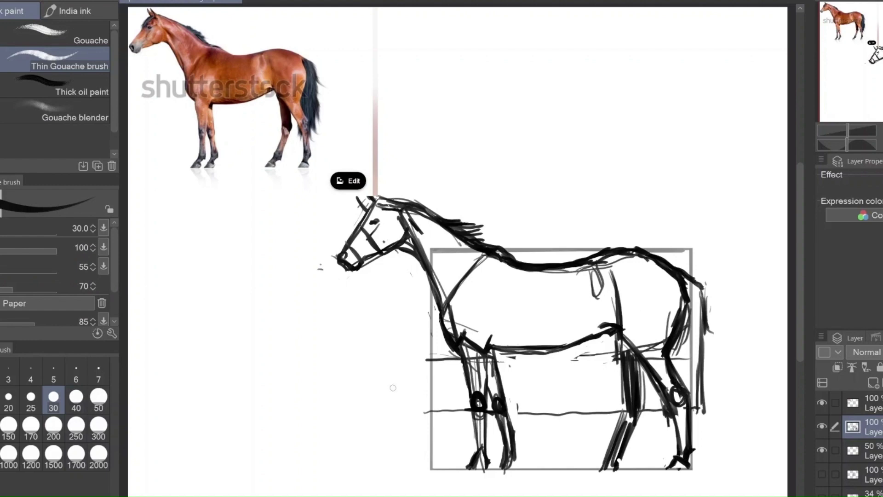
Step: Redraw the horizontal guides at belly and knee height, and add an elbow line and light contour marks above the belly
left_click_drag(428, 411, 625, 413)
left_click_drag(427, 357, 616, 353)
left_click_drag(493, 345, 498, 292)
left_click_drag(504, 328, 560, 323)
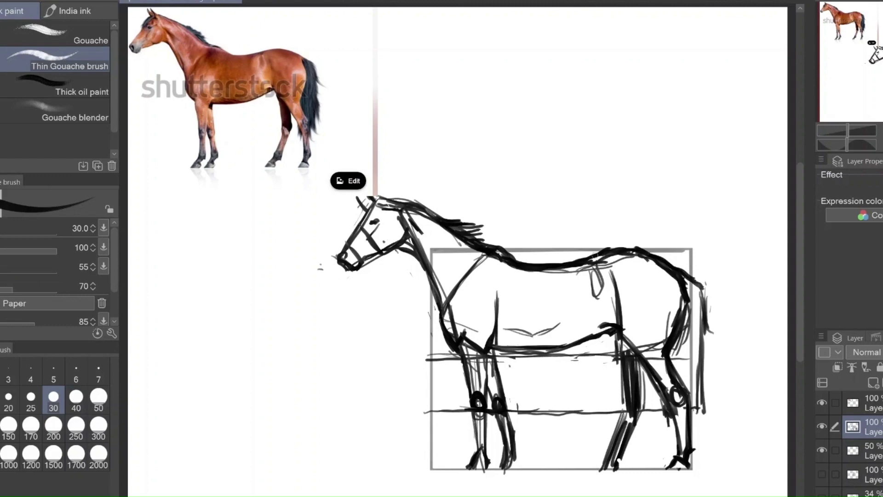
Step: Darken the eye, sketch the brow and forehead marks, and reinforce the lower front leg
left_click_drag(375, 213, 378, 211)
left_click_drag(366, 205, 354, 229)
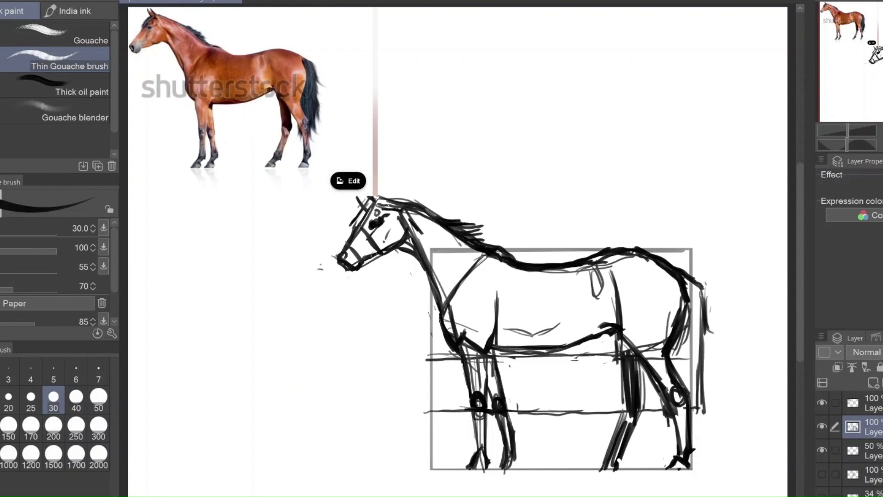
left_click_drag(475, 408, 474, 449)
Step: Erase the outer tail line and redraw the tail with thick strokes hanging close behind the hindquarters
key("e")
left_click_drag(700, 282, 704, 411)
key("b")
mouse_move(689, 280)
left_mouse_down()
mouse_move(698, 323)
mouse_move(713, 337)
mouse_move(702, 353)
mouse_move(699, 421)
left_mouse_up()
left_click_drag(686, 313, 680, 386)
left_click_drag(675, 345, 672, 368)
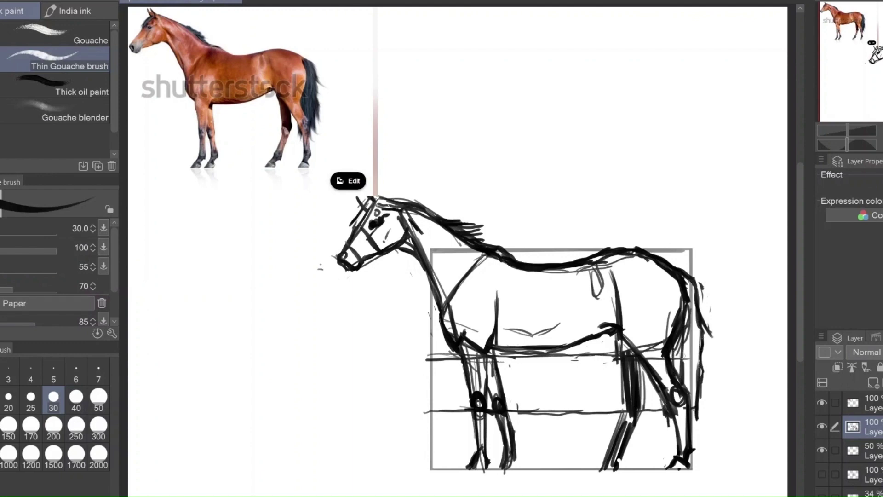
left_click_drag(690, 285, 694, 408)
left_click_drag(695, 322, 697, 413)
mouse_move(681, 343)
left_mouse_down()
mouse_move(673, 371)
mouse_move(683, 375)
left_mouse_up()
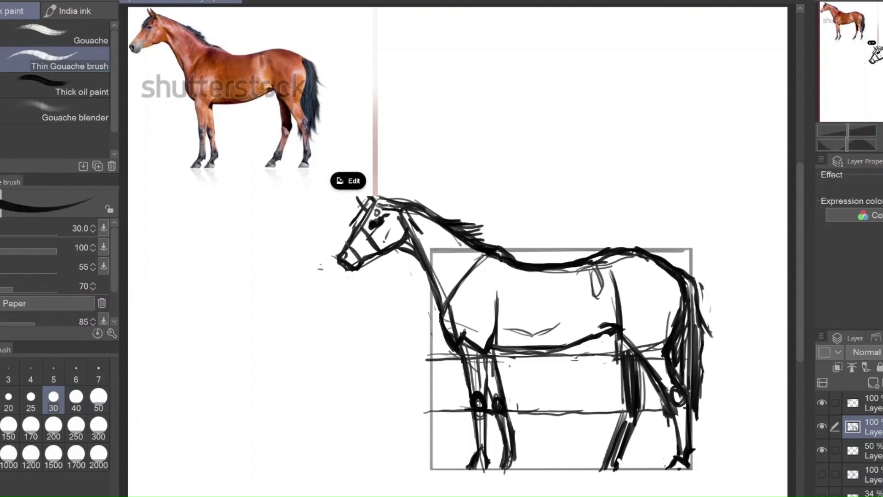
Step: Lower the horse sketch layer's opacity to 50%, add a new layer above it and set the brush size to 17
left_click(882, 352)
left_click(879, 367)
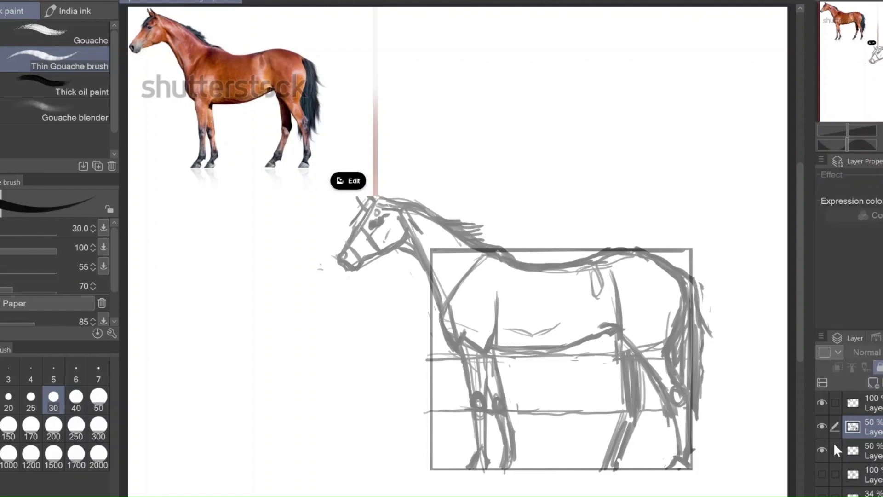
left_click(873, 382)
key("bracketleft")
key("bracketleft")
key("bracketleft")
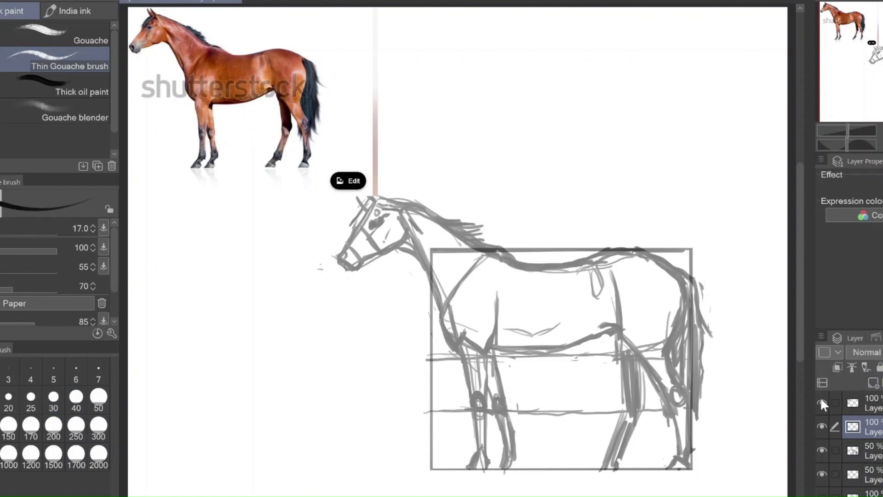
Step: Move the reference photo down into the empty area in front of the sketched legs and reselect the new drawing layer
left_click(847, 404)
key("k")
left_click_drag(216, 65, 264, 368)
left_click(872, 427)
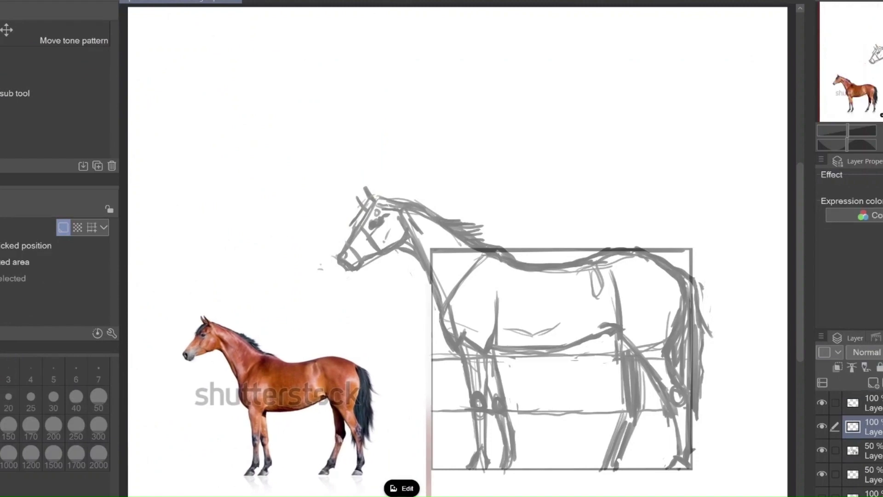
Step: Reposition the reference photo on its layer so its head sits directly below the sketched head, and reselect the drawing layer
key("ctrl+plus")
key("ctrl+plus")
key("ctrl+plus")
left_click_drag(383, 240, 520, 255)
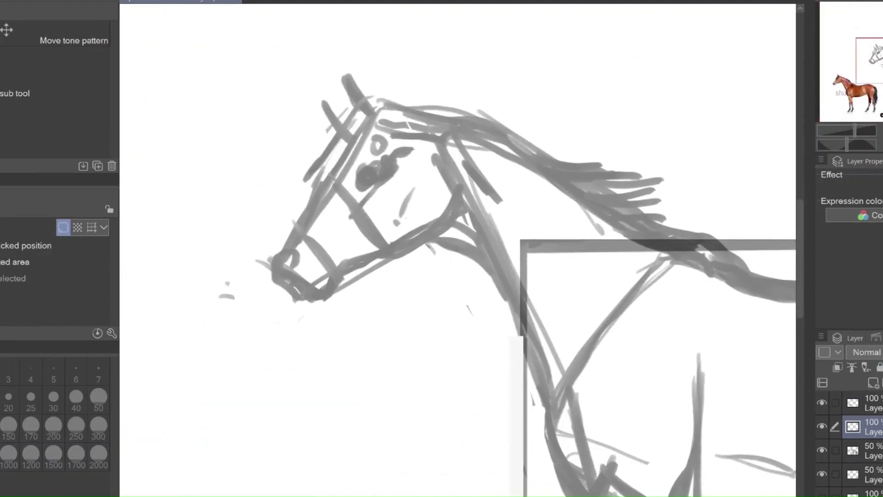
left_click(873, 403)
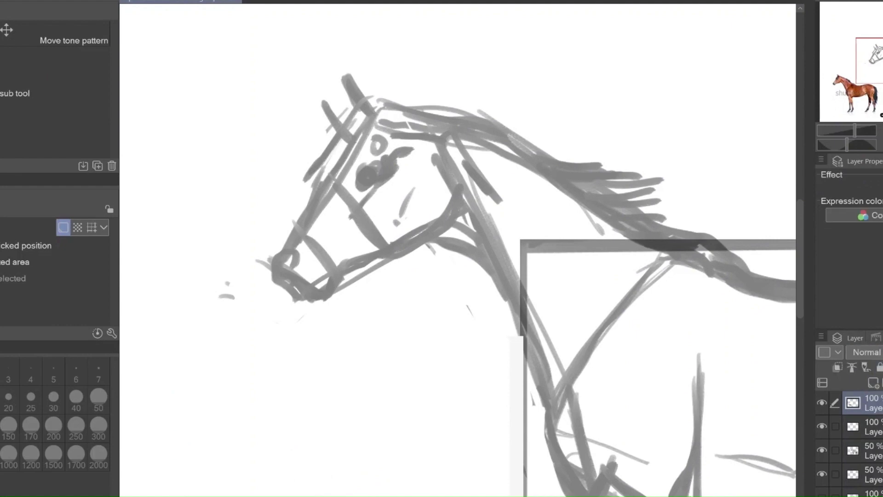
mouse_move(658, 395)
left_mouse_down()
mouse_move(343, 344)
mouse_move(345, 374)
left_mouse_up()
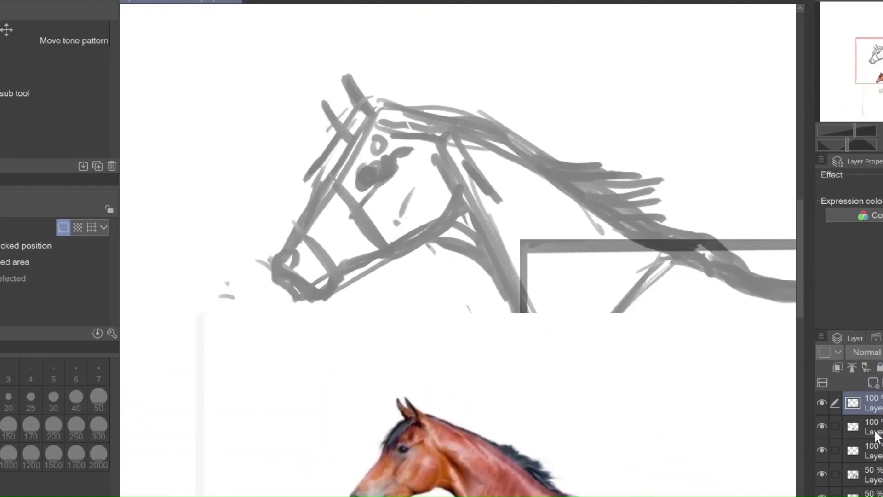
key("ctrl+z")
left_click(866, 424)
Step: Outline the near ear over the faded sketch, adding an inner curve and erasing part of its front line to thin it
key("b")
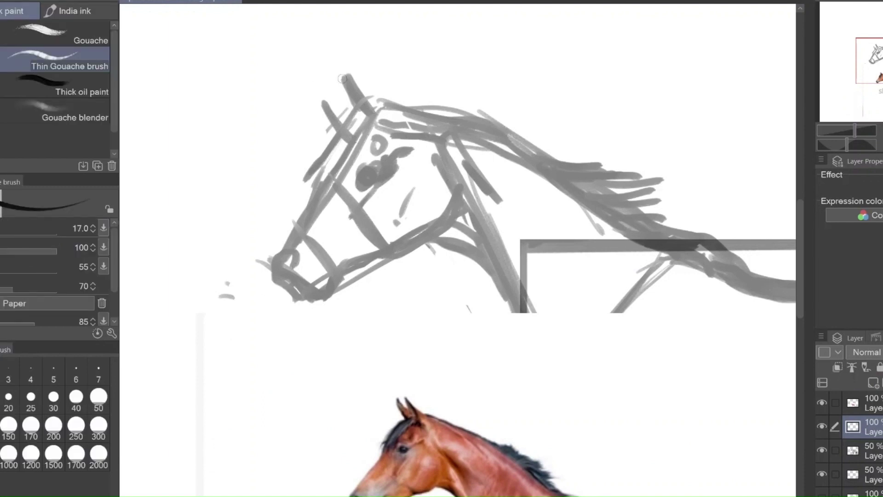
mouse_move(343, 79)
left_mouse_down()
mouse_move(372, 123)
mouse_move(322, 108)
mouse_move(353, 145)
left_mouse_up()
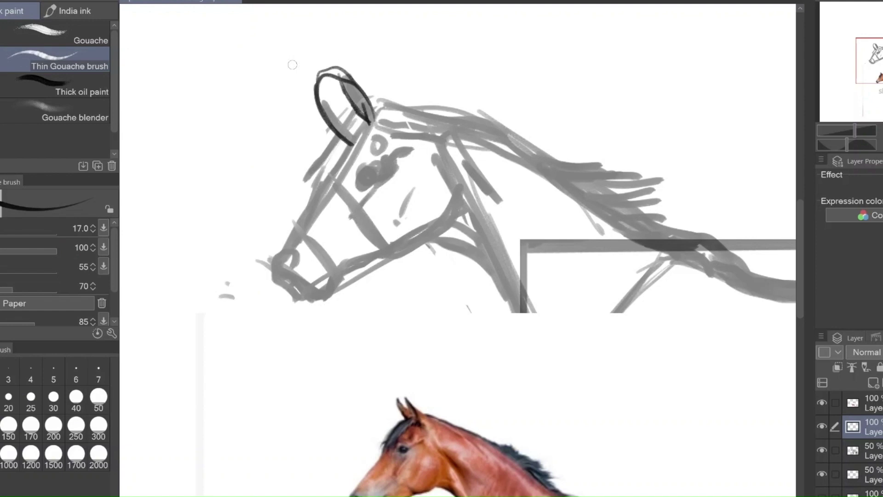
left_click_drag(317, 88, 349, 123)
key("e")
left_click_drag(324, 94, 347, 140)
key("b")
mouse_move(367, 102)
left_mouse_down()
mouse_move(321, 85)
mouse_move(326, 71)
mouse_move(336, 68)
mouse_move(364, 122)
left_mouse_up()
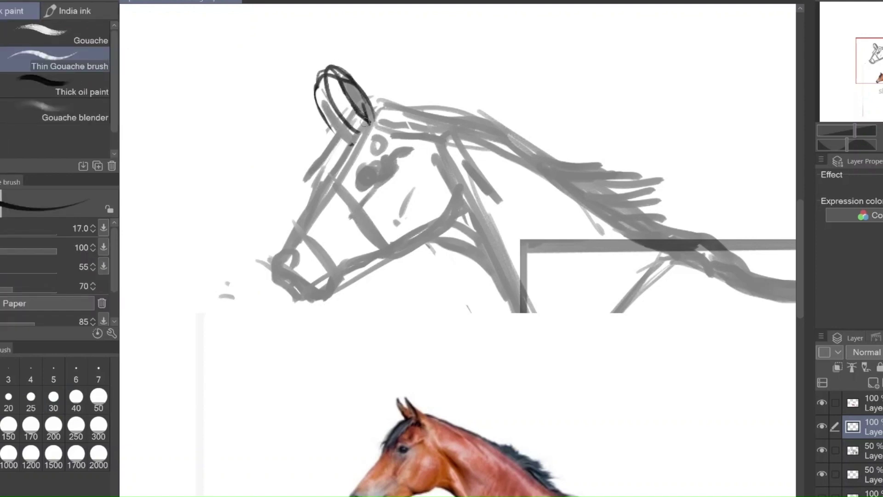
Step: Darken the ear's back edge and base, and add a dark stroke inside it
left_click_drag(335, 68, 369, 103)
left_click_drag(368, 123, 379, 126)
mouse_move(367, 97)
left_mouse_down()
mouse_move(377, 105)
mouse_move(350, 143)
left_mouse_up()
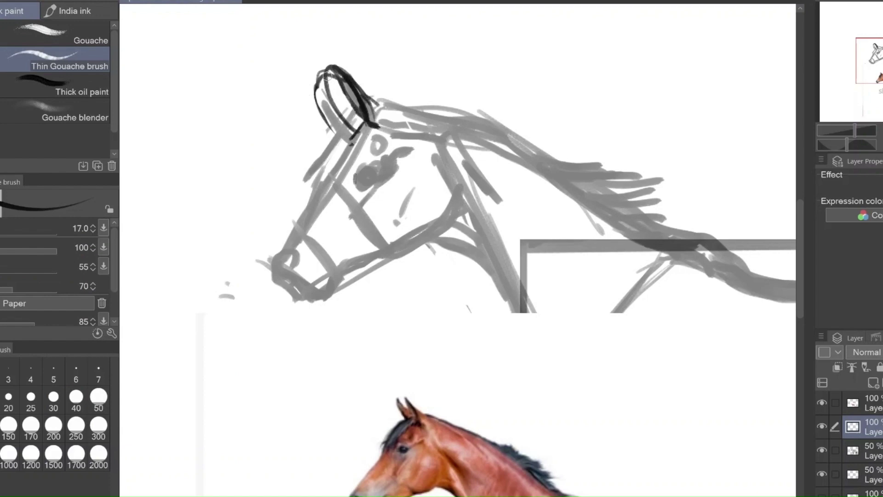
left_click_drag(328, 75, 349, 130)
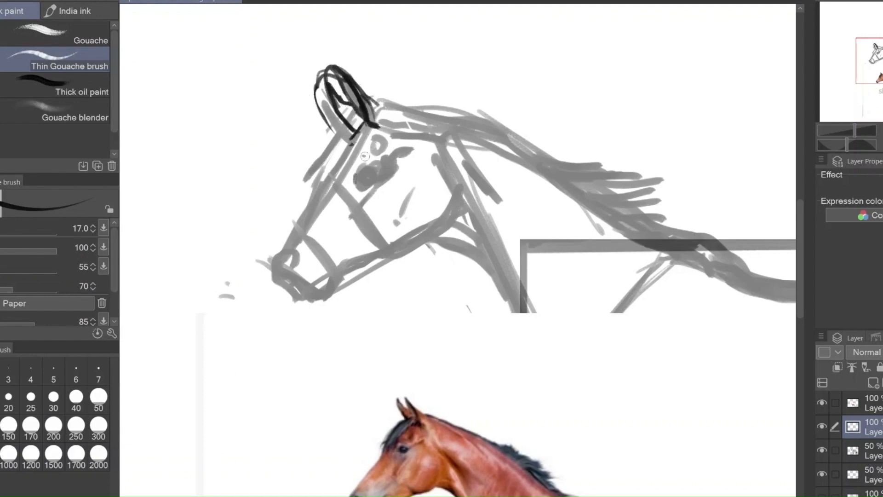
Step: Draw the eye, the hollow above it and the cheekbone marks behind and below it
mouse_move(360, 160)
left_mouse_down()
mouse_move(379, 137)
mouse_move(356, 181)
mouse_move(368, 172)
mouse_move(370, 192)
mouse_move(352, 216)
left_mouse_up()
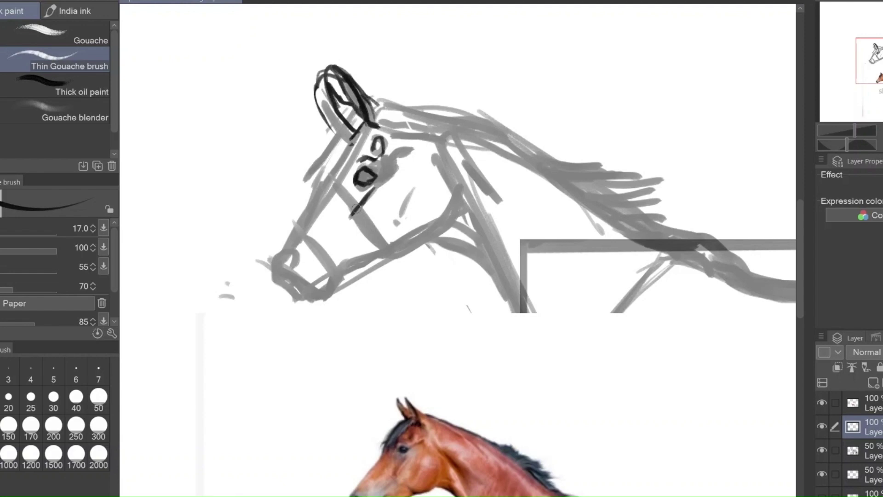
left_click_drag(375, 184, 355, 219)
mouse_move(383, 165)
left_mouse_down()
mouse_move(401, 145)
mouse_move(350, 150)
mouse_move(318, 197)
left_mouse_up()
Step: Trace the head outline from the forehead around the muzzle and jaw, adding the nostril and a line from ear to jaw
mouse_move(351, 149)
left_mouse_down()
mouse_move(289, 241)
mouse_move(317, 193)
left_mouse_up()
left_click_drag(351, 146, 322, 184)
mouse_move(329, 176)
left_mouse_down()
mouse_move(273, 268)
mouse_move(290, 295)
mouse_move(306, 297)
mouse_move(331, 276)
mouse_move(318, 304)
left_mouse_up()
mouse_move(307, 296)
left_mouse_down()
mouse_move(320, 302)
mouse_move(318, 286)
mouse_move(348, 261)
left_mouse_up()
left_click_drag(338, 271, 318, 303)
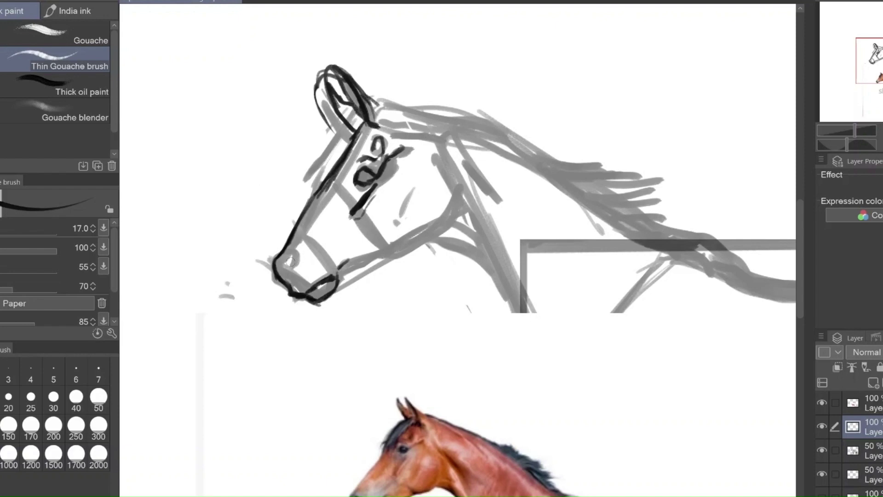
mouse_move(278, 267)
left_mouse_down()
mouse_move(293, 281)
mouse_move(428, 237)
mouse_move(422, 246)
mouse_move(447, 224)
mouse_move(455, 194)
left_mouse_up()
left_click_drag(379, 106, 444, 223)
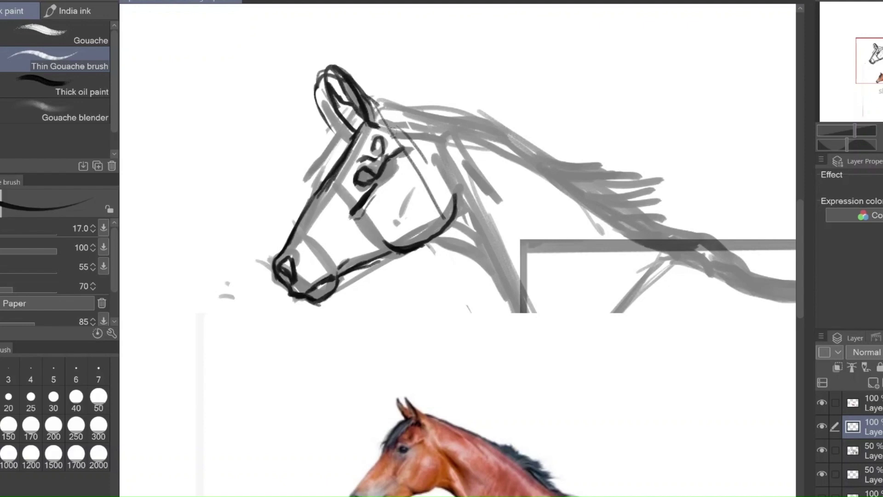
Step: Select the ear and move it slightly up and back on the head, removing the selection when done
key("m")
left_click_drag(306, 50, 389, 137)
key("k")
left_click_drag(346, 104, 363, 92)
key("ctrl+d")
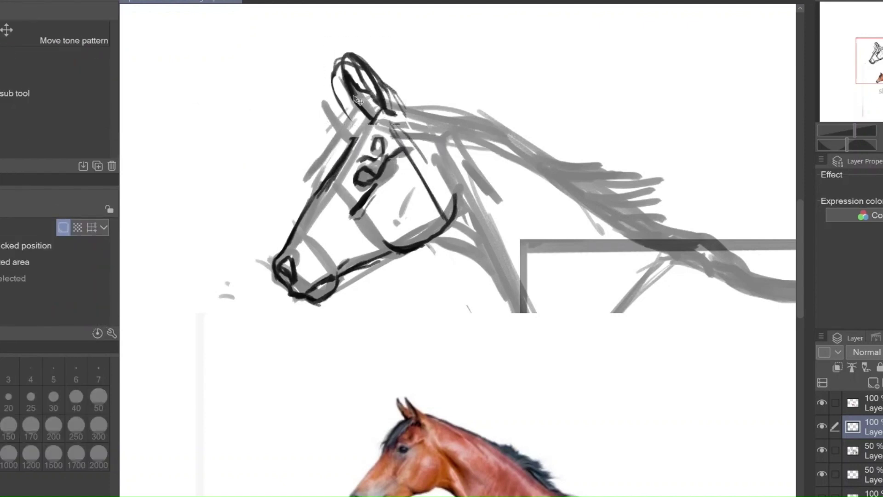
Step: Reconnect the forehead to the ear, darken the cheek's rear edge and sketch the throat and upper neck lines behind it
key("b")
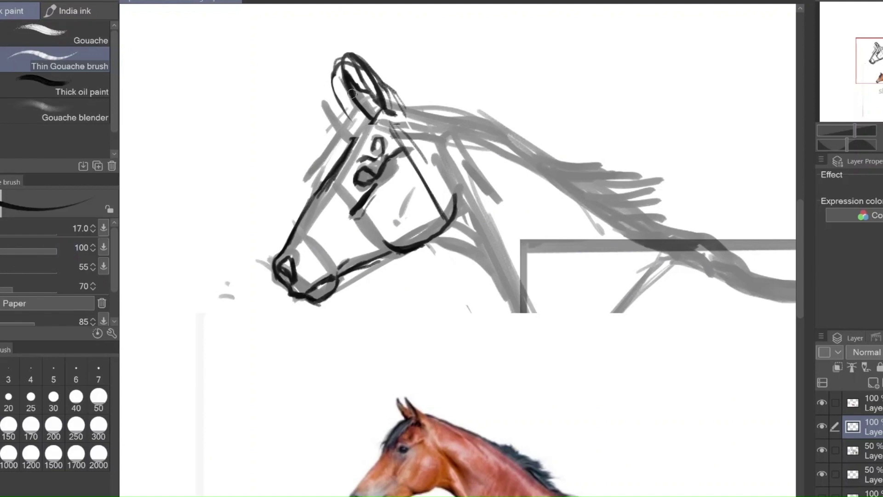
key("b")
key("b")
key("b")
mouse_move(368, 127)
left_mouse_down()
mouse_move(353, 144)
mouse_move(369, 125)
mouse_move(437, 170)
mouse_move(454, 194)
mouse_move(447, 220)
mouse_move(484, 255)
left_mouse_up()
mouse_move(435, 136)
left_mouse_down()
mouse_move(450, 167)
mouse_move(505, 217)
left_mouse_up()
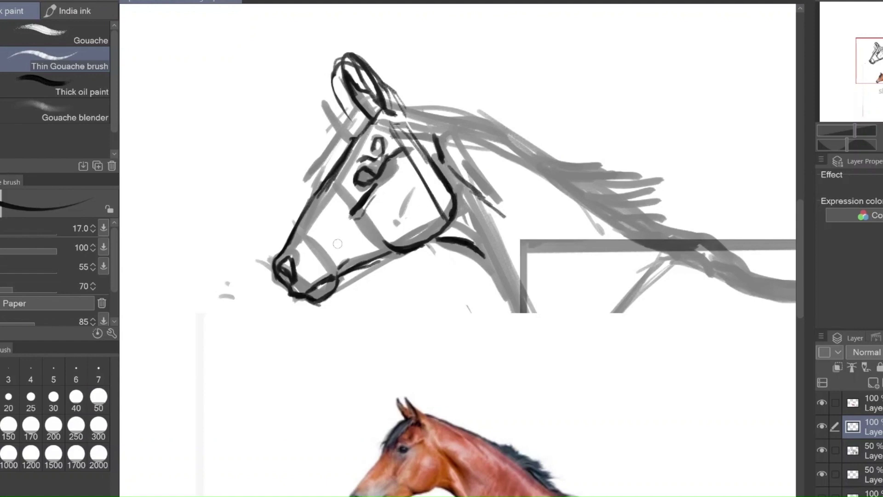
Step: Add short contour strokes along the nose and cheek, and erase the straight inner line inside the cheek
mouse_move(338, 243)
left_mouse_down()
mouse_move(358, 217)
mouse_move(297, 241)
left_mouse_up()
left_click_drag(352, 191, 314, 216)
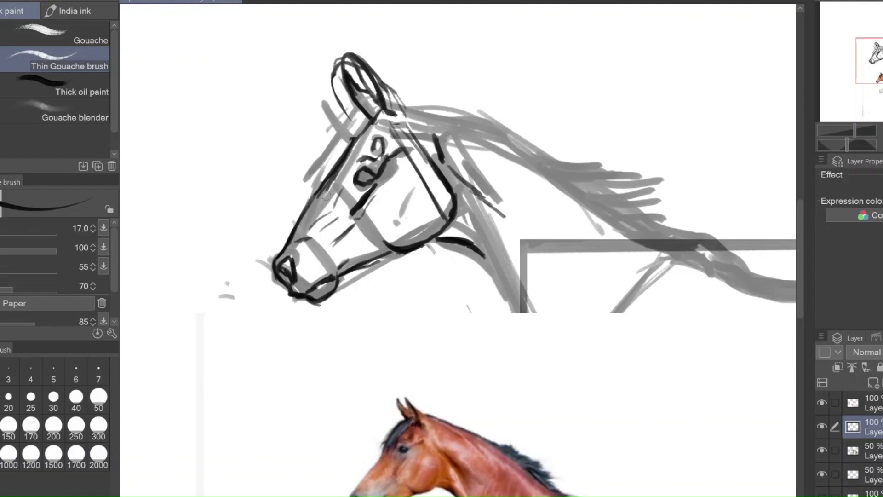
key("e")
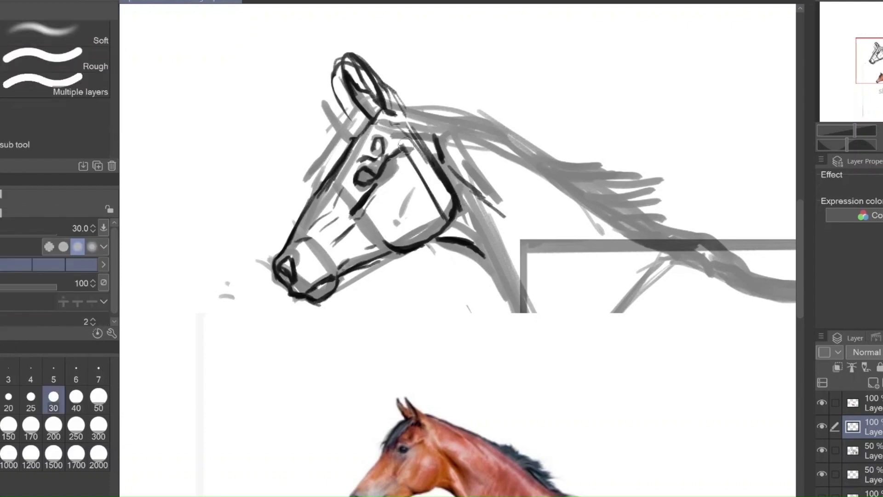
key("b")
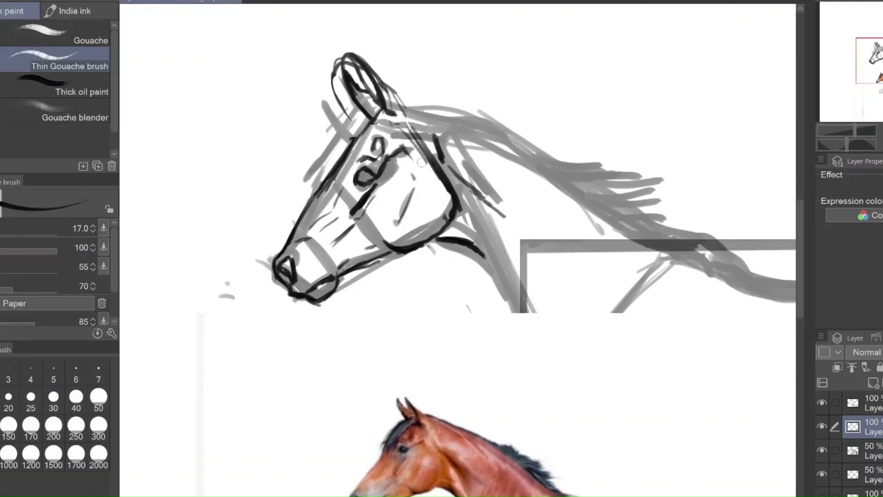
Step: Detail the eye with an upper lid and dark pupil, and fill in the forelock over the forehead with dark strokes
mouse_move(354, 179)
left_mouse_down()
mouse_move(374, 176)
mouse_move(370, 188)
mouse_move(374, 159)
left_mouse_up()
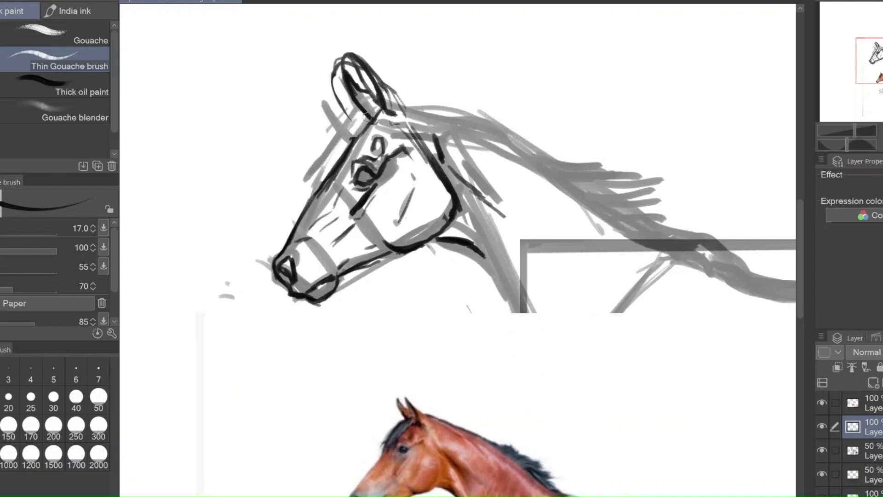
left_click_drag(375, 106, 339, 130)
left_click_drag(354, 118, 305, 183)
mouse_move(331, 156)
left_mouse_down()
mouse_move(318, 175)
mouse_move(356, 110)
left_mouse_up()
left_click_drag(322, 180, 366, 102)
left_click_drag(359, 175, 368, 178)
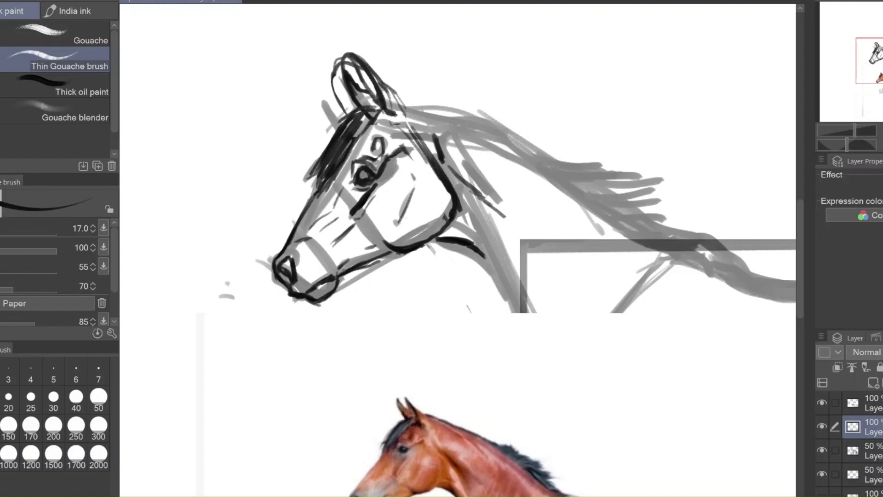
left_click_drag(365, 171, 368, 177)
Step: Darken the ear's rear base and trace the neck, its underside down from the throat and its crest back to the withers
left_click_drag(392, 90, 405, 117)
mouse_move(463, 188)
left_mouse_down()
mouse_move(459, 221)
mouse_move(484, 242)
left_mouse_up()
mouse_move(458, 224)
left_mouse_down()
mouse_move(483, 239)
mouse_move(478, 251)
mouse_move(488, 250)
mouse_move(513, 307)
left_mouse_up()
left_click_drag(485, 251, 515, 311)
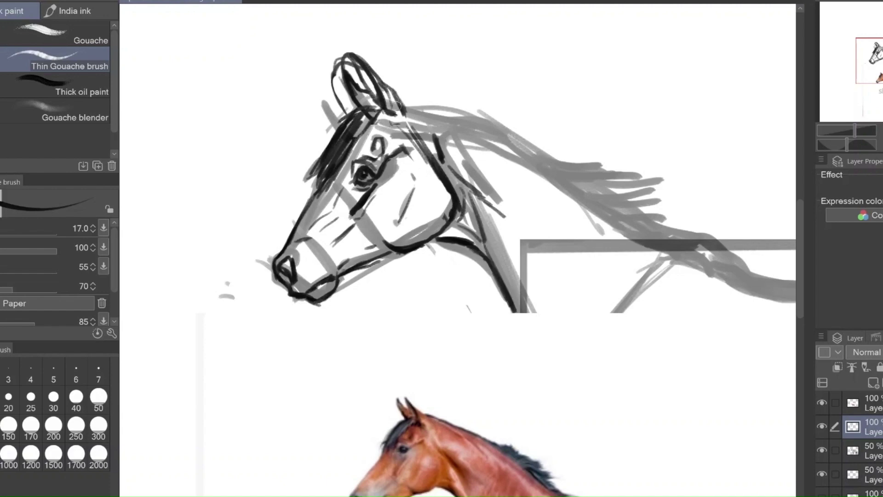
mouse_move(399, 106)
left_mouse_down()
mouse_move(462, 120)
mouse_move(610, 210)
mouse_move(602, 197)
mouse_move(650, 240)
left_mouse_up()
mouse_move(399, 106)
left_mouse_down()
mouse_move(608, 201)
mouse_move(668, 251)
left_mouse_up()
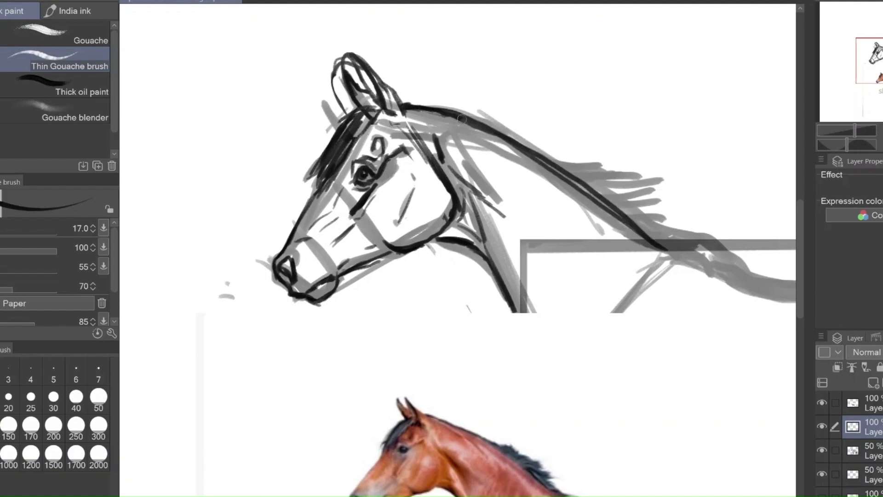
Step: Add jagged mane strokes along the lower crest and a short dark muscle line inside the upper neck
mouse_move(462, 119)
left_mouse_down()
mouse_move(510, 131)
mouse_move(587, 173)
mouse_move(577, 180)
mouse_move(617, 177)
mouse_move(656, 193)
mouse_move(634, 207)
mouse_move(681, 228)
left_mouse_up()
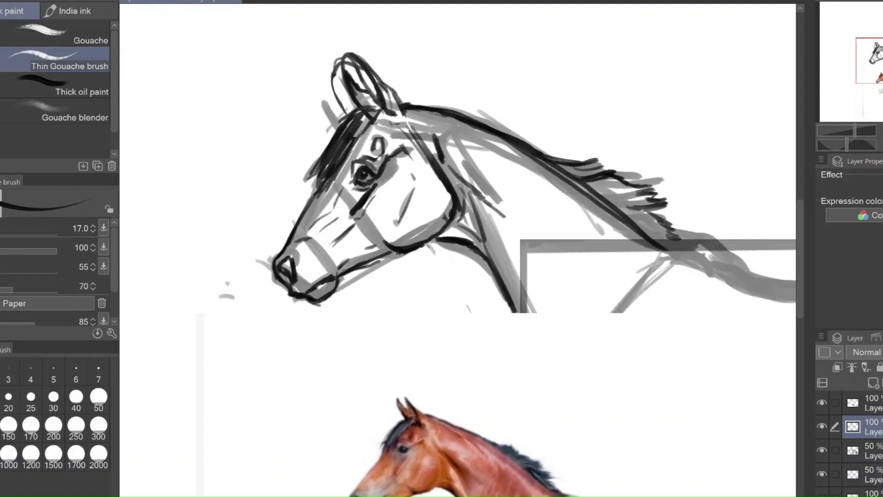
left_click_drag(435, 132, 444, 164)
mouse_move(480, 140)
left_mouse_down()
mouse_move(547, 196)
mouse_move(399, 164)
mouse_move(274, 112)
left_mouse_up()
Step: Add a muscle line below the crest and trace the back from the withers through its dip to the croup
mouse_move(328, 118)
left_mouse_down()
mouse_move(406, 172)
mouse_move(449, 174)
left_mouse_up()
mouse_move(377, 132)
left_mouse_down()
mouse_move(411, 164)
mouse_move(455, 171)
mouse_move(502, 196)
mouse_move(672, 185)
left_mouse_up()
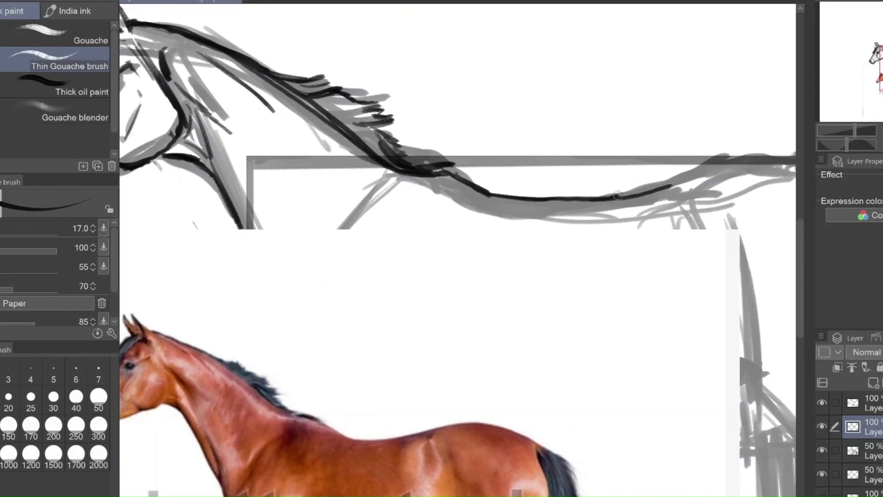
left_click_drag(618, 196, 723, 157)
Step: Select the reference photo's layer and move the photo to the empty area beside the sketched horse's chest
key("k")
left_click(871, 403)
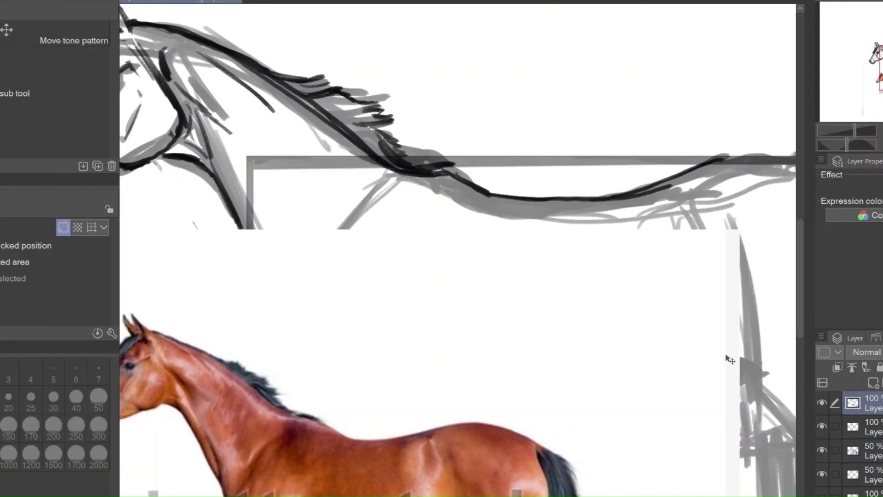
left_click_drag(719, 356, 881, 478)
key("ctrl+minus")
key("ctrl+minus")
key("ctrl+minus")
mouse_move(448, 376)
left_mouse_down()
mouse_move(222, 348)
mouse_move(231, 352)
mouse_move(238, 307)
left_mouse_up()
Step: Clear the leftover edges around the reference photo with rectangular selections, and deselect
key("m")
left_click_drag(412, 432, 353, 200)
key("Delete")
left_click_drag(127, 191, 173, 436)
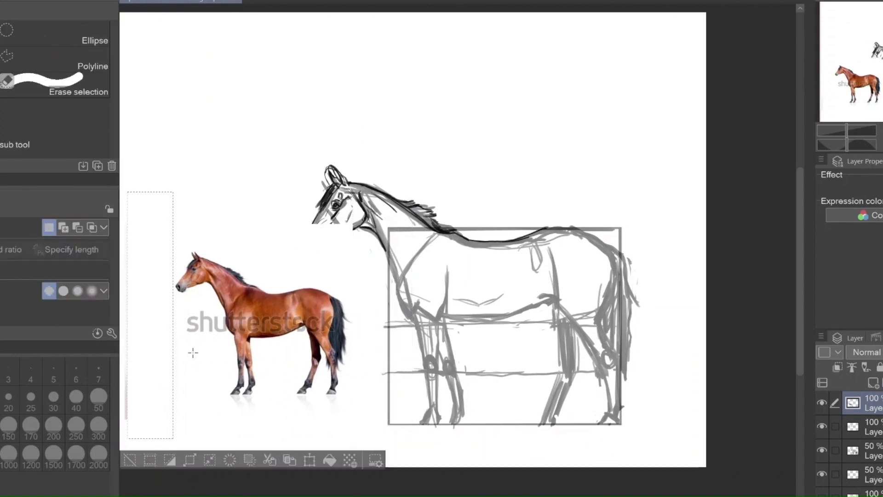
key("ctrl+d")
Step: Move the reference photo over the sketch's hindquarters and reactivate the line drawing layer
key("k")
mouse_move(244, 299)
left_mouse_down()
mouse_move(277, 347)
mouse_move(616, 345)
mouse_move(597, 292)
left_mouse_up()
key("m")
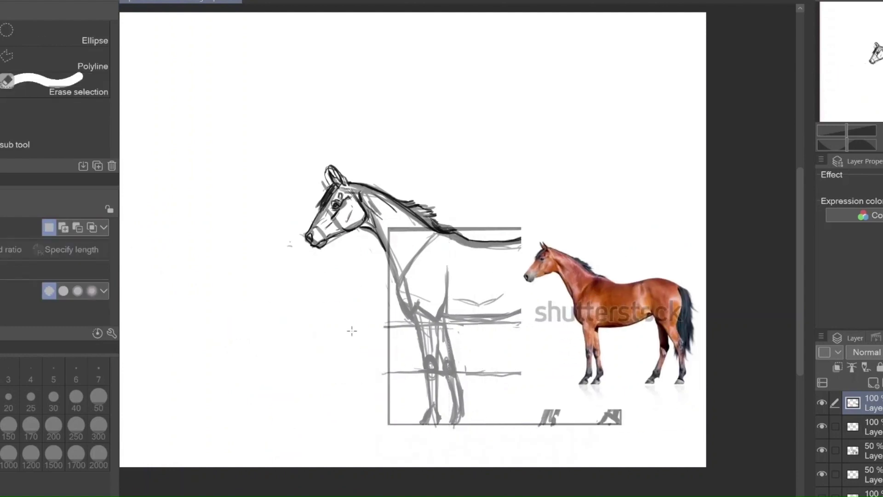
left_click(878, 426)
left_click(878, 403)
left_click(879, 368)
left_click(879, 424)
Step: Trace the neck's underside down to the chest with the Thin Gouache brush and add an inner line beside it
key("ctrl+plus")
key("ctrl+plus")
key("ctrl+plus")
key("ctrl+minus")
left_click_drag(868, 77, 878, 89)
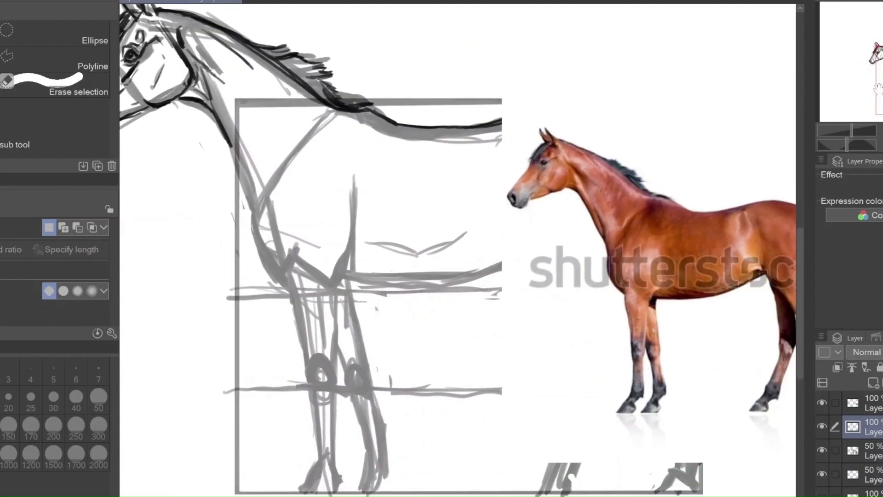
key("b")
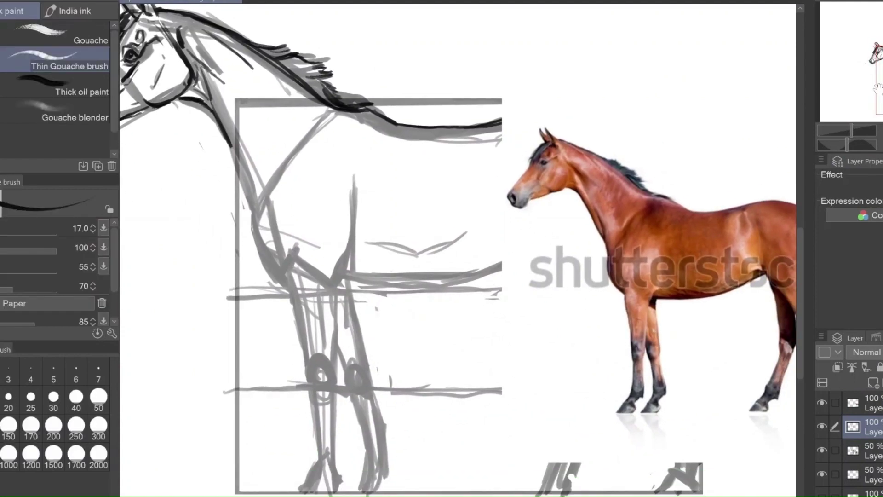
left_click_drag(226, 138, 252, 207)
left_click_drag(237, 131, 251, 211)
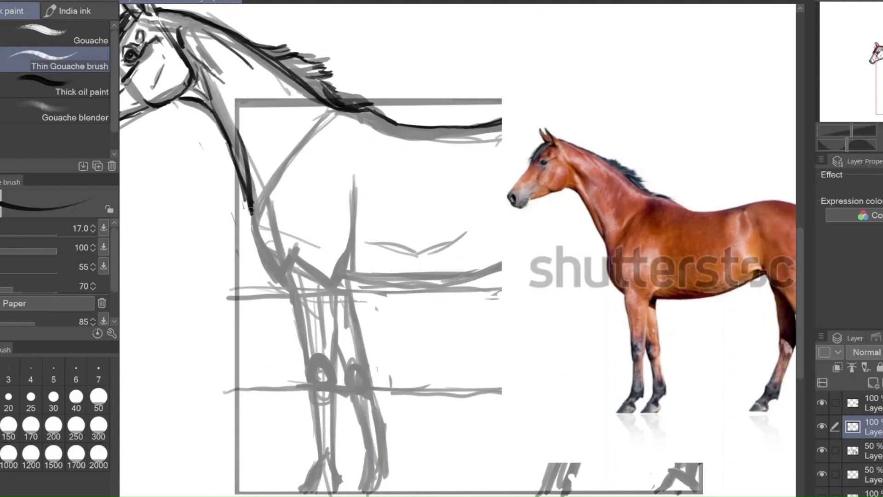
left_click_drag(240, 95, 269, 158)
Step: Trace the shoulder's front edge and continue it around the chest curve down to the foreleg
left_click_drag(227, 31, 328, 106)
mouse_move(257, 48)
left_mouse_down()
mouse_move(344, 110)
mouse_move(316, 94)
mouse_move(340, 103)
left_mouse_up()
key("e")
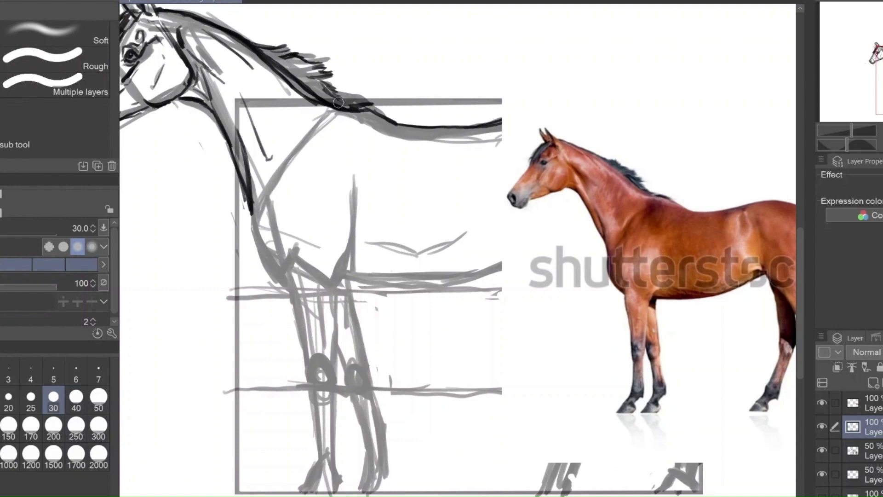
mouse_move(265, 64)
left_mouse_down()
mouse_move(314, 101)
mouse_move(252, 225)
mouse_move(284, 285)
left_mouse_up()
key("b")
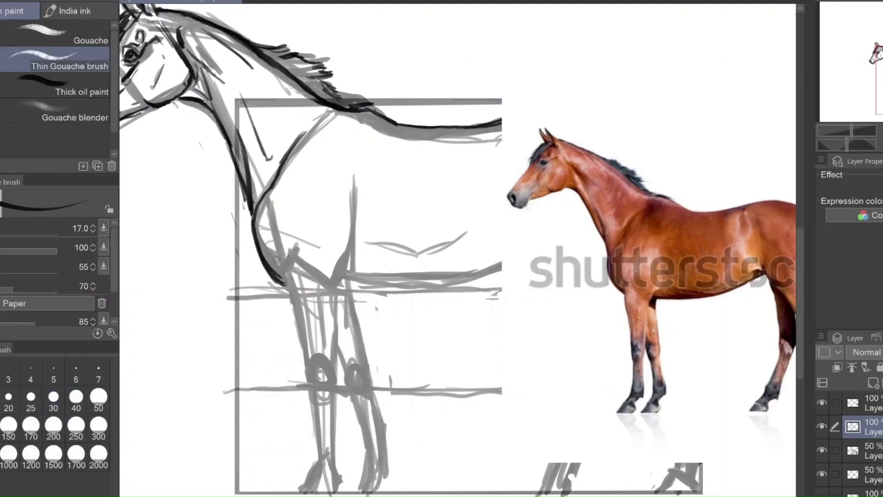
left_click_drag(262, 140, 270, 135)
Step: Darken the throat strokes behind the cheek, and reinforce the shoulder edge and the line over the withers and back
left_click_drag(189, 47, 230, 85)
mouse_move(180, 98)
left_mouse_down()
mouse_move(216, 119)
mouse_move(205, 98)
left_mouse_up()
mouse_move(193, 47)
left_mouse_down()
mouse_move(212, 99)
mouse_move(211, 90)
left_mouse_up()
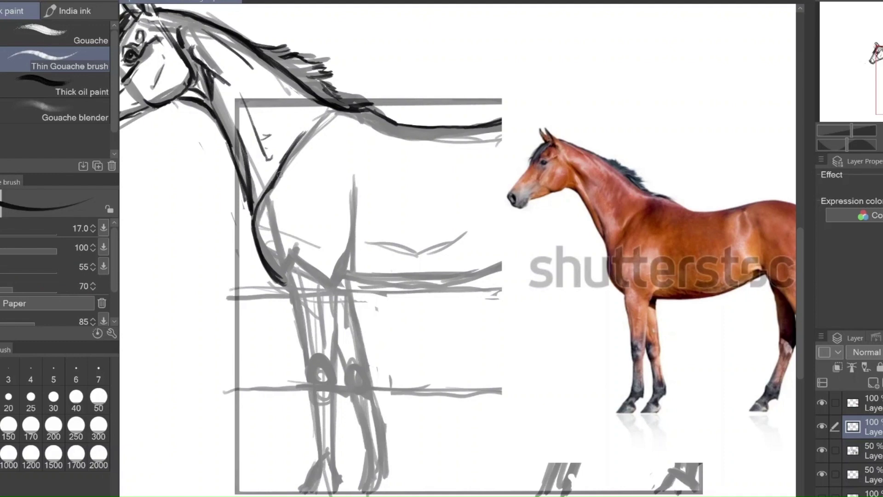
left_click_drag(254, 223, 305, 133)
left_click_drag(317, 99, 384, 114)
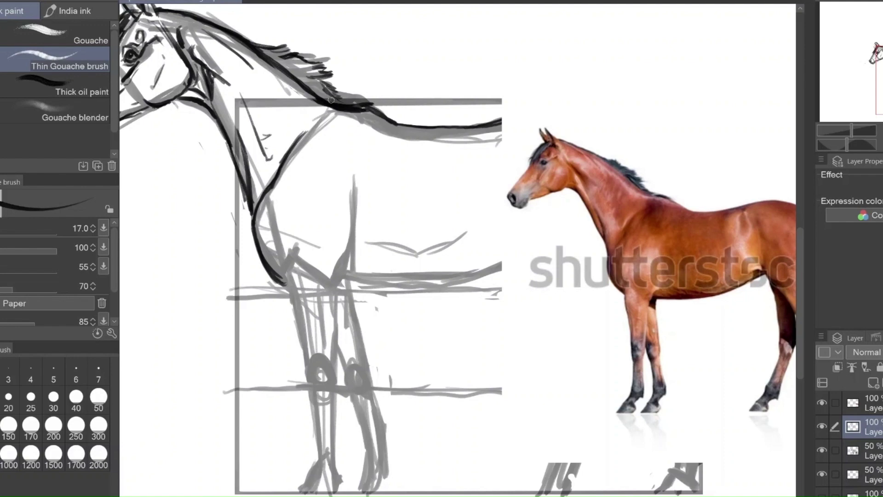
mouse_move(331, 99)
left_mouse_down()
mouse_move(444, 125)
mouse_move(484, 122)
left_mouse_up()
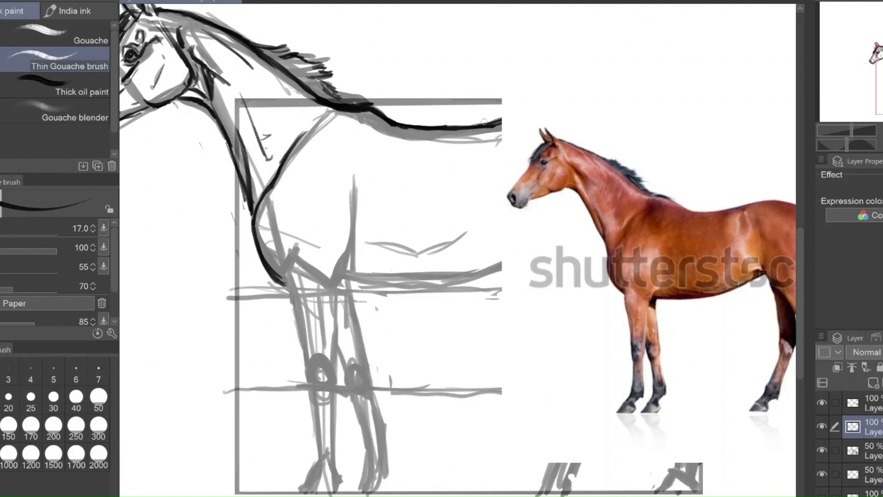
Step: Trace the near foreleg's upper front and rear edges, the line from chest to elbow and a mark on the knee
mouse_move(296, 248)
left_mouse_down()
mouse_move(289, 285)
mouse_move(307, 352)
left_mouse_up()
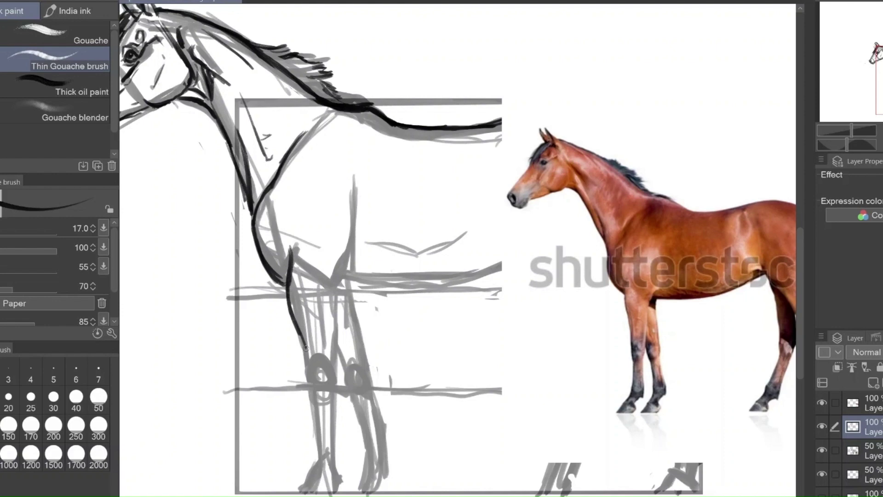
left_click_drag(290, 275, 310, 361)
left_click_drag(291, 255, 332, 297)
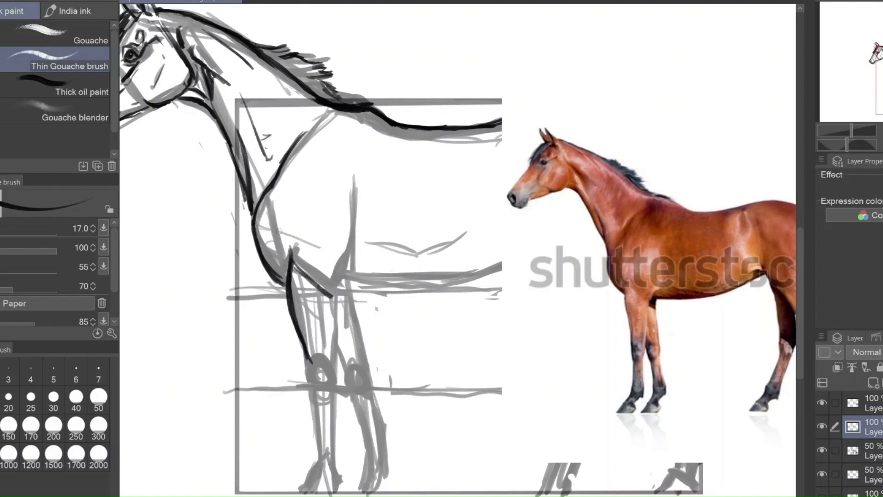
left_click_drag(267, 245, 282, 272)
mouse_move(308, 357)
left_mouse_down()
mouse_move(307, 384)
mouse_move(328, 376)
left_mouse_up()
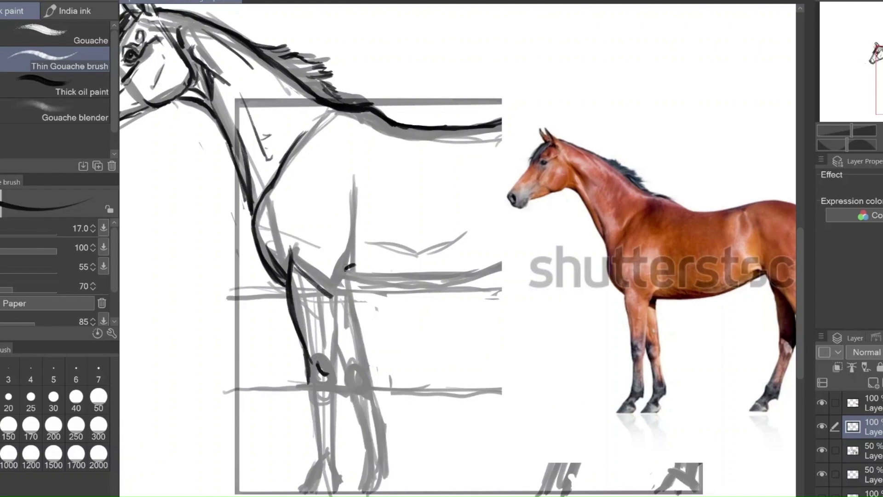
mouse_move(349, 266)
left_mouse_down()
mouse_move(334, 297)
mouse_move(330, 366)
left_mouse_up()
Step: Draw the shoulder's rear edge above the elbow and two short muscle lines inside the shoulder
left_click_drag(354, 194, 341, 253)
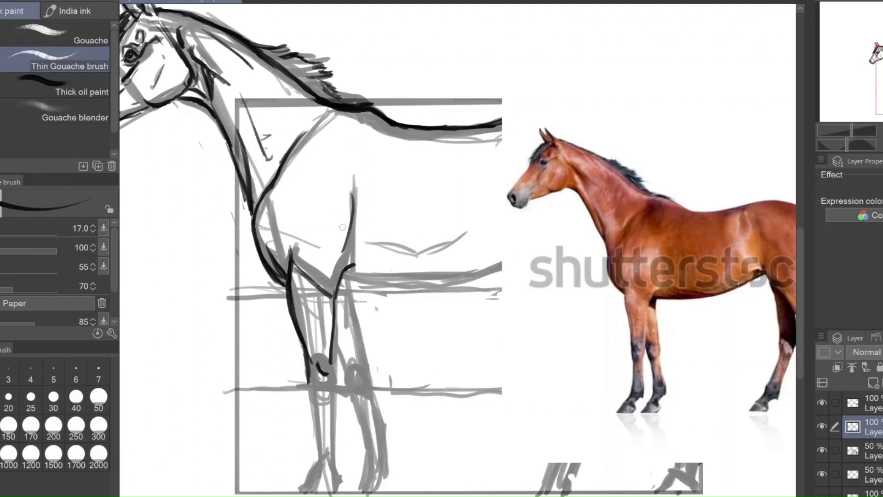
left_click_drag(316, 191, 337, 191)
left_click_drag(316, 188, 303, 229)
Step: Clean up and redraw the withers and front of the back, and trace the belly contour with a thin line above it
key("e")
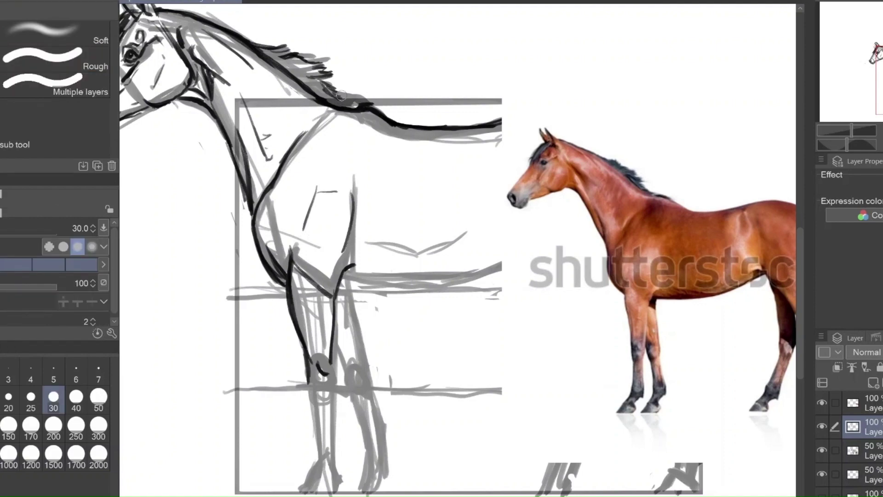
key("b")
left_click_drag(337, 107, 420, 132)
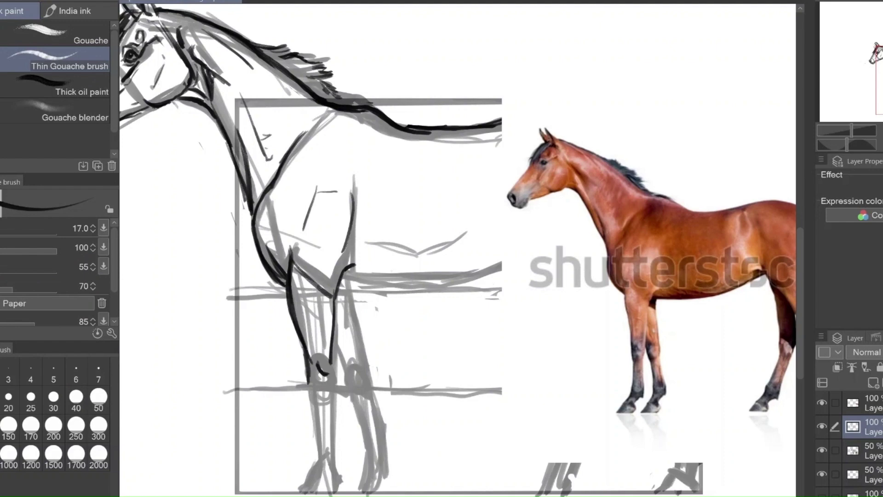
key("e")
left_click_drag(320, 104, 384, 121)
key("b")
left_click_drag(314, 93, 414, 127)
left_click_drag(368, 261, 478, 266)
mouse_move(336, 289)
left_mouse_down()
mouse_move(431, 282)
mouse_move(488, 266)
left_mouse_up()
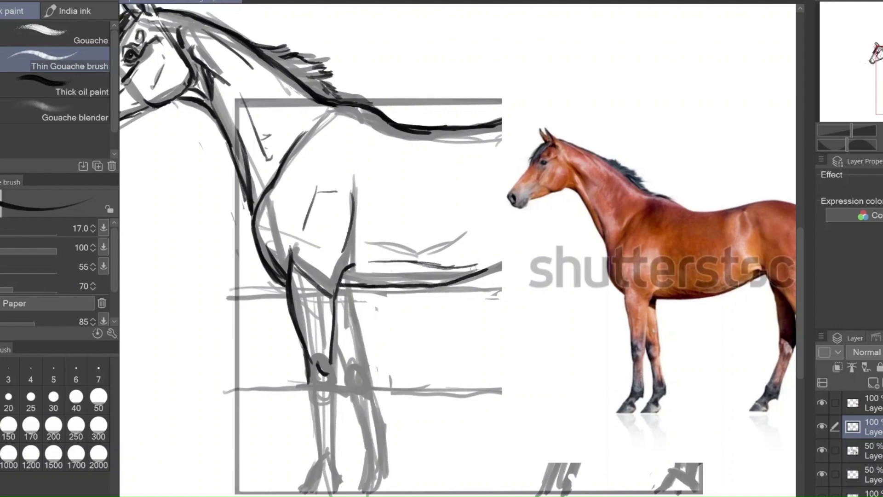
Step: Trace the near foreleg from the knee down the cannon and pastern, and outline its hoof
left_click_drag(306, 375, 311, 391)
mouse_move(344, 278)
left_mouse_down()
mouse_move(329, 371)
mouse_move(333, 449)
left_mouse_up()
left_click_drag(311, 392, 308, 465)
mouse_move(316, 417)
left_mouse_down()
mouse_move(313, 457)
mouse_move(335, 466)
left_mouse_up()
mouse_move(330, 356)
left_mouse_down()
mouse_move(334, 466)
mouse_move(313, 480)
mouse_move(314, 491)
left_mouse_up()
left_click_drag(311, 458, 291, 487)
mouse_move(315, 426)
left_mouse_down()
mouse_move(283, 490)
mouse_move(317, 493)
left_mouse_up()
mouse_move(298, 479)
left_mouse_down()
mouse_move(317, 489)
mouse_move(312, 480)
left_mouse_up()
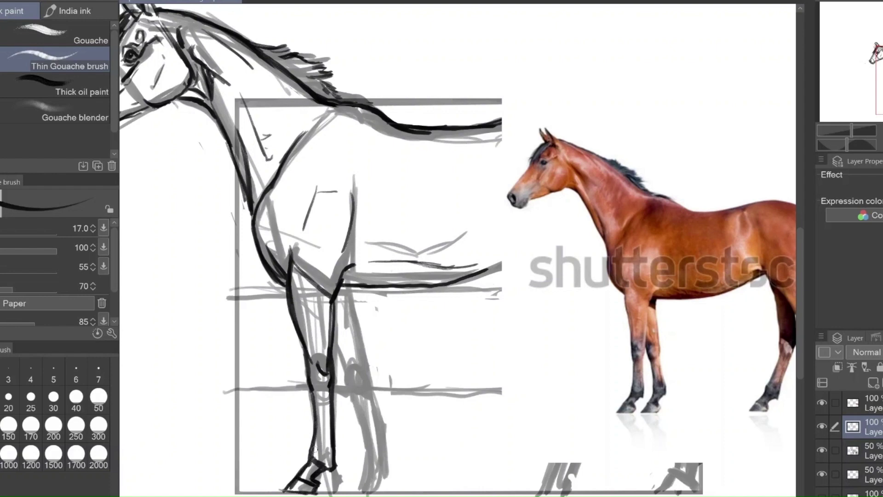
Step: Mark the near foreleg's fetlock and thicken the rear edge of its cannon with a tendon line
left_click_drag(315, 448, 331, 444)
left_click_drag(332, 393, 329, 439)
left_click_drag(329, 392, 332, 460)
left_click_drag(330, 374, 335, 450)
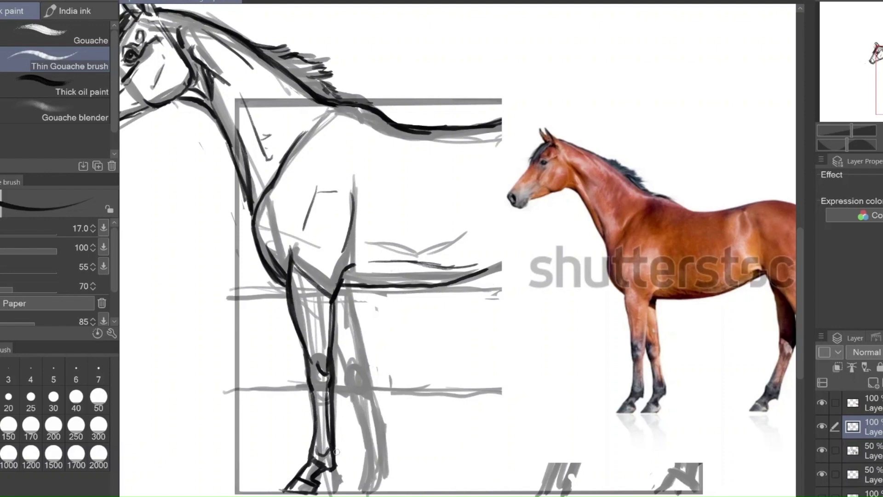
Step: Trace the far foreleg's forearm edges, its knee and both edges of the cannon below
left_click_drag(367, 360, 373, 377)
left_click_drag(348, 287, 366, 368)
mouse_move(345, 339)
left_mouse_down()
mouse_move(344, 389)
mouse_move(363, 390)
left_mouse_up()
left_click_drag(344, 310, 360, 346)
left_click_drag(363, 384, 389, 449)
left_click_drag(349, 389, 373, 456)
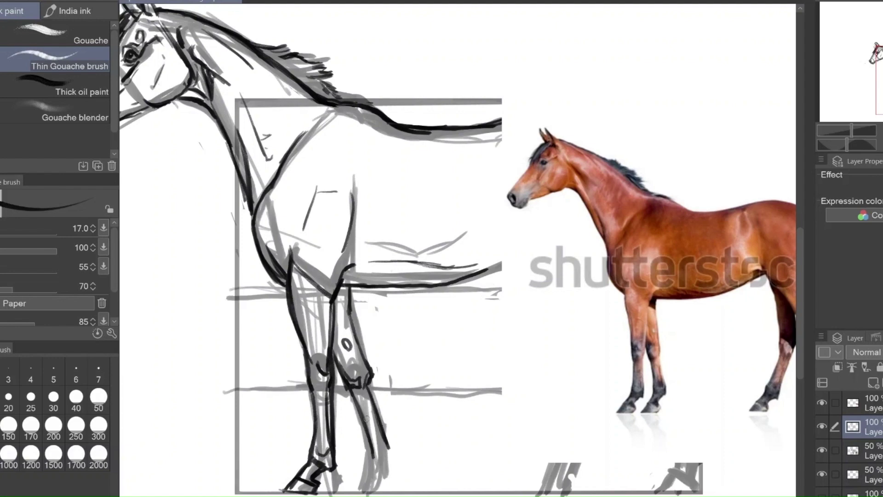
Step: Outline the far foreleg's hoof and fetlock and darken the front edge of its lower leg
left_click_drag(349, 490, 383, 490)
mouse_move(390, 457)
left_mouse_down()
mouse_move(385, 472)
mouse_move(370, 473)
mouse_move(368, 491)
left_mouse_up()
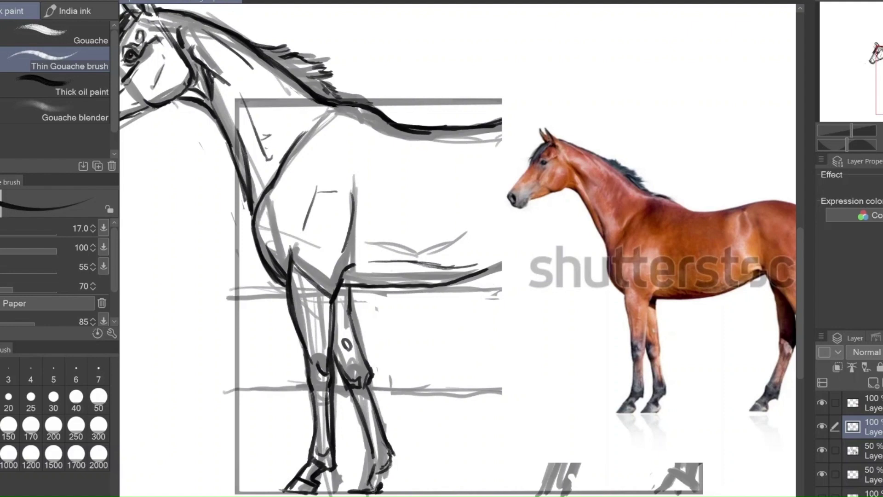
left_click_drag(335, 362, 362, 439)
mouse_move(348, 391)
left_mouse_down()
mouse_move(364, 455)
mouse_move(352, 485)
left_mouse_up()
mouse_move(364, 455)
left_mouse_down()
mouse_move(341, 494)
mouse_move(378, 473)
left_mouse_up()
Step: Erase the far foreleg's rear edges and the oval above its knee, and resketch the knee with short strokes
key("e")
left_click_drag(373, 389, 397, 460)
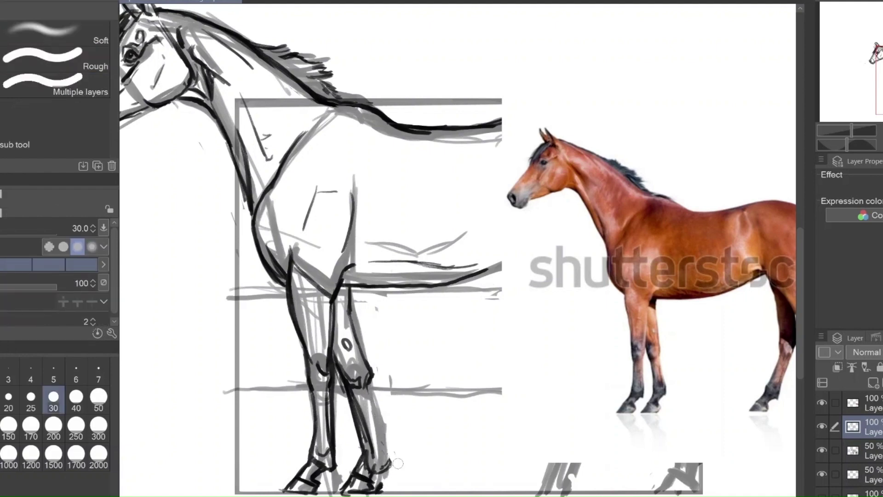
key("b")
key("e")
left_click_drag(348, 338, 343, 379)
key("b")
mouse_move(351, 294)
left_mouse_down()
mouse_move(368, 374)
mouse_move(353, 390)
mouse_move(370, 449)
left_mouse_up()
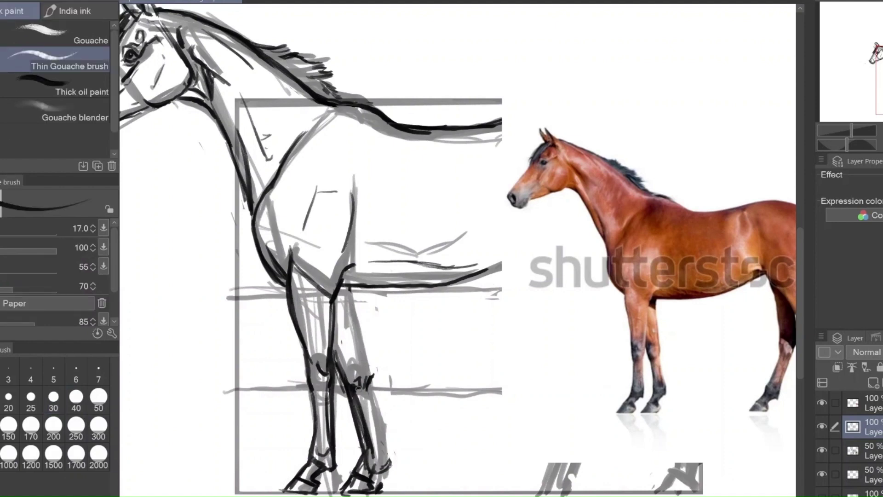
Step: Thin the far foreleg's front cannon line and redraw its rear edge from the elbow down to the fetlock
key("e")
left_click_drag(347, 390, 360, 462)
key("b")
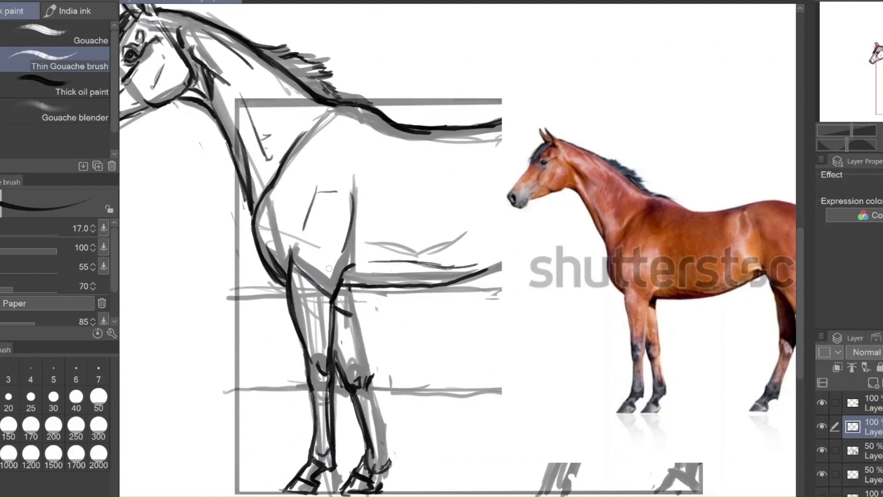
left_click_drag(343, 289, 352, 317)
mouse_move(368, 378)
left_mouse_down()
mouse_move(349, 288)
mouse_move(390, 464)
mouse_move(377, 493)
left_mouse_up()
key("e")
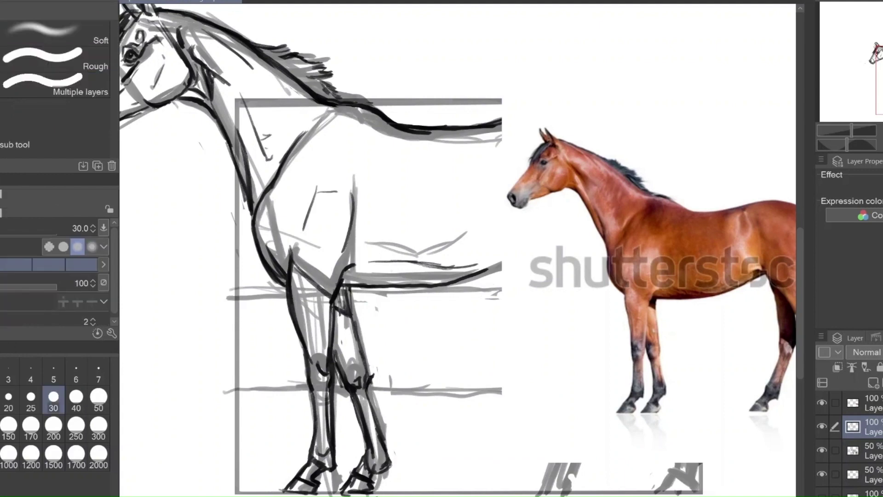
key("b")
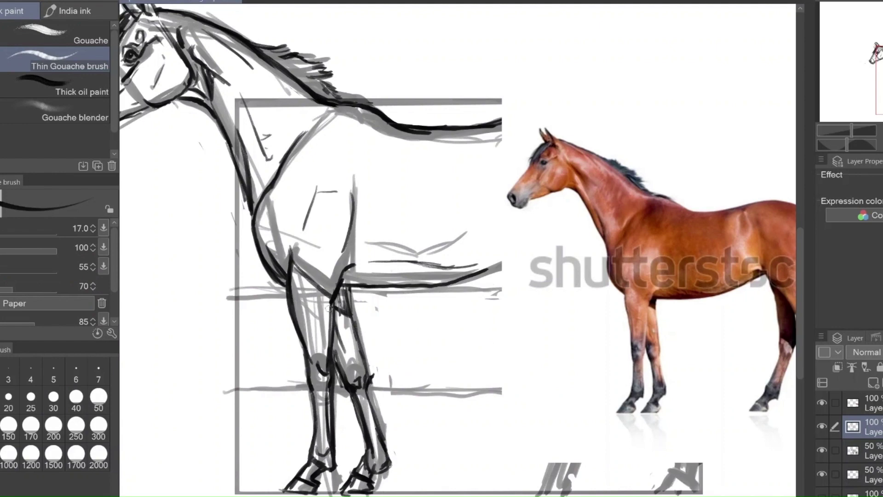
Step: Define both knees with short strokes and add vertical muscle lines inside the near forearm
mouse_move(343, 358)
left_mouse_down()
mouse_move(356, 361)
mouse_move(315, 391)
mouse_move(321, 379)
left_mouse_up()
left_click_drag(310, 360, 316, 358)
left_click_drag(309, 280, 309, 353)
key("ctrl+z")
mouse_move(303, 279)
left_mouse_down()
mouse_move(312, 344)
mouse_move(322, 353)
left_mouse_up()
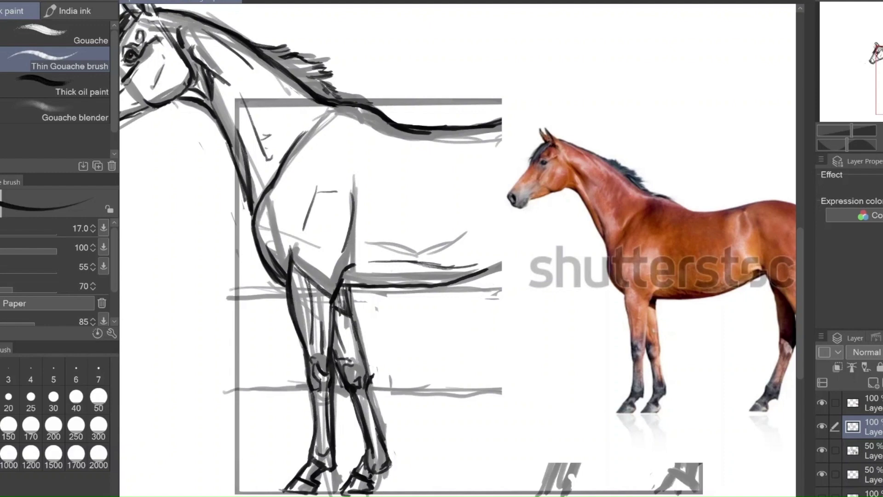
Step: Refine the far foreleg's hoof and fetlock outline and add a tendon line along its cannon
mouse_move(380, 489)
left_mouse_down()
mouse_move(370, 470)
mouse_move(389, 467)
mouse_move(390, 451)
mouse_move(366, 466)
left_mouse_up()
key("e")
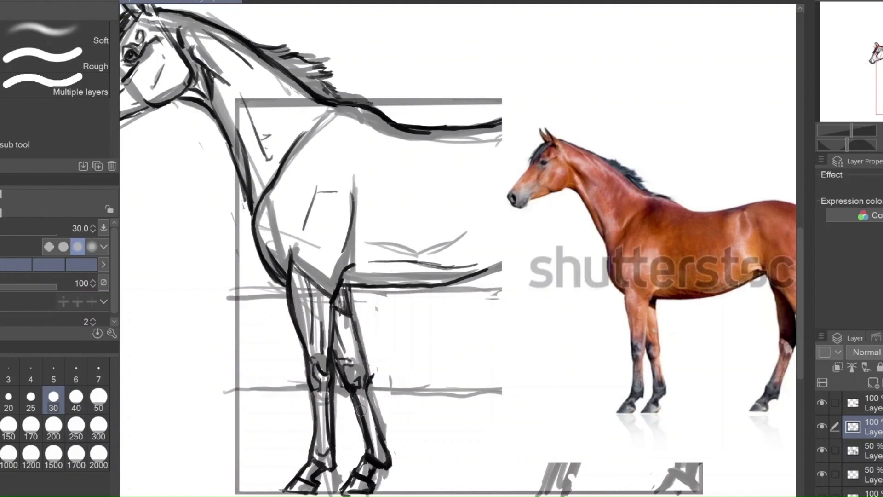
key("b")
left_click_drag(367, 395, 382, 439)
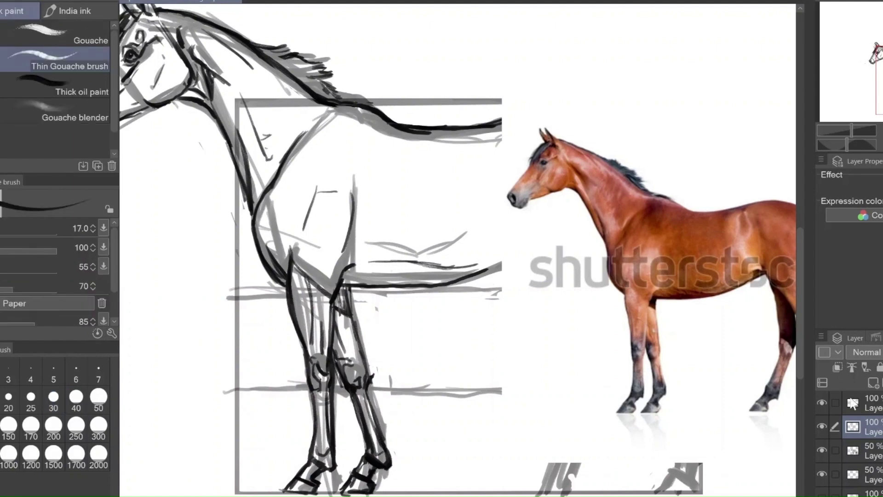
Step: Move the reference photo over the finished front half to uncover the hindquarters, and return to the line drawing layer
left_click(860, 404)
key("k")
mouse_move(680, 272)
left_mouse_down()
mouse_move(280, 232)
mouse_move(261, 272)
left_mouse_up()
left_click(860, 428)
key("b")
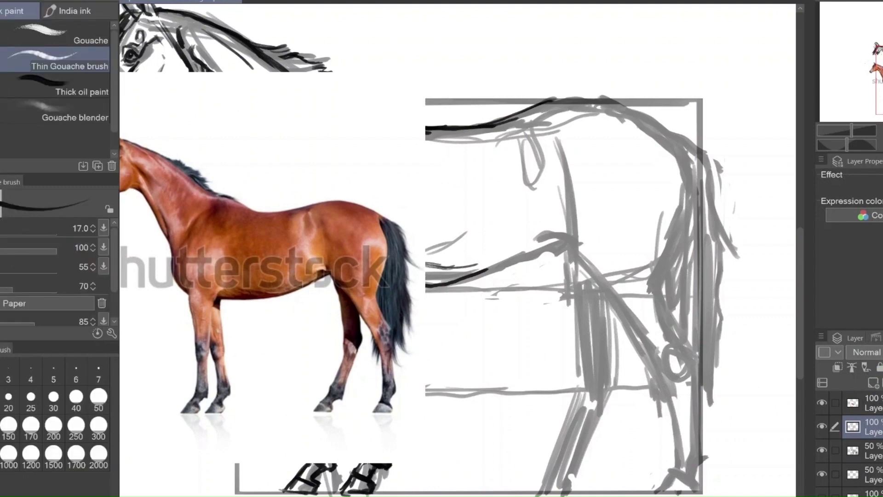
Step: Draw the croup, point of hip, upper flank and rear belly lines in dark strokes over the rough sketch
mouse_move(485, 123)
left_mouse_down()
mouse_move(621, 101)
mouse_move(683, 138)
left_mouse_up()
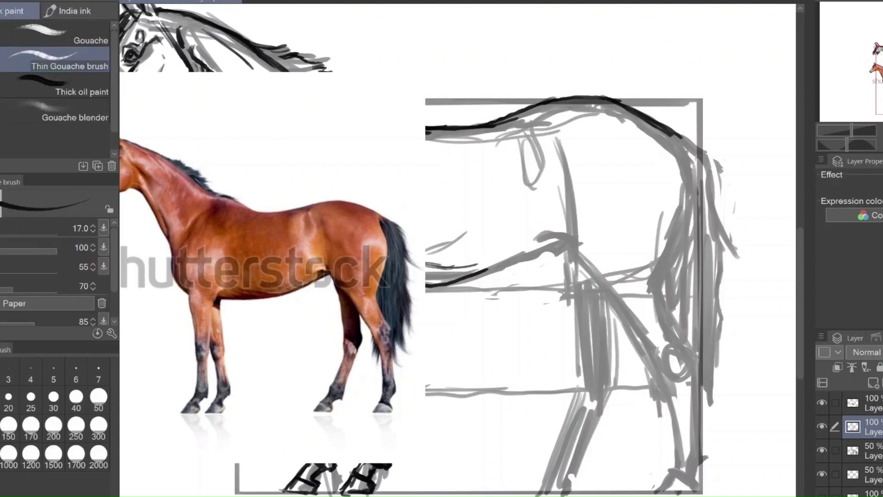
mouse_move(520, 136)
left_mouse_down()
mouse_move(524, 184)
mouse_move(536, 191)
left_mouse_up()
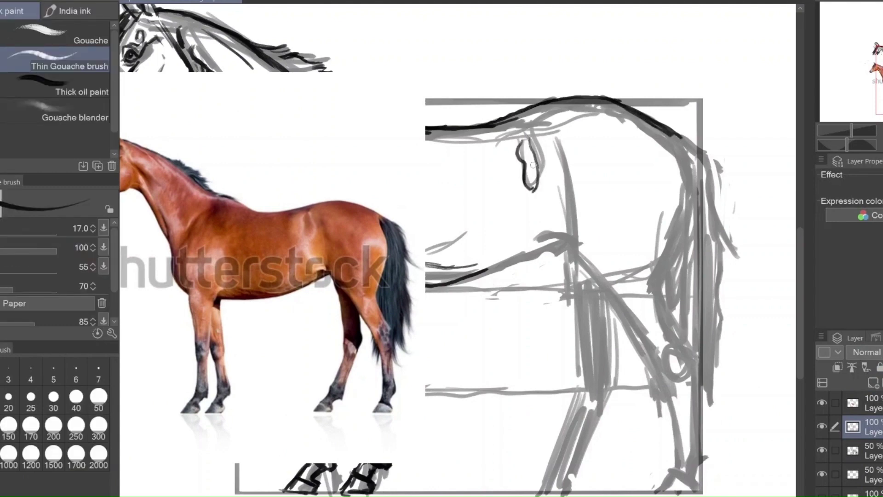
mouse_move(558, 131)
left_mouse_down()
mouse_move(575, 187)
mouse_move(575, 239)
mouse_move(568, 225)
left_mouse_up()
left_click_drag(444, 286, 572, 239)
mouse_move(554, 247)
left_mouse_down()
mouse_move(473, 277)
mouse_move(446, 285)
left_mouse_up()
Step: Draw the front edge of the near thigh and both edges of the far hind leg down to the hock
mouse_move(570, 238)
left_mouse_down()
mouse_move(575, 257)
mouse_move(653, 355)
left_mouse_up()
left_click_drag(584, 266, 636, 341)
left_click_drag(609, 303, 608, 400)
mouse_move(608, 303)
left_mouse_down()
mouse_move(615, 363)
mouse_move(597, 433)
mouse_move(610, 354)
left_mouse_up()
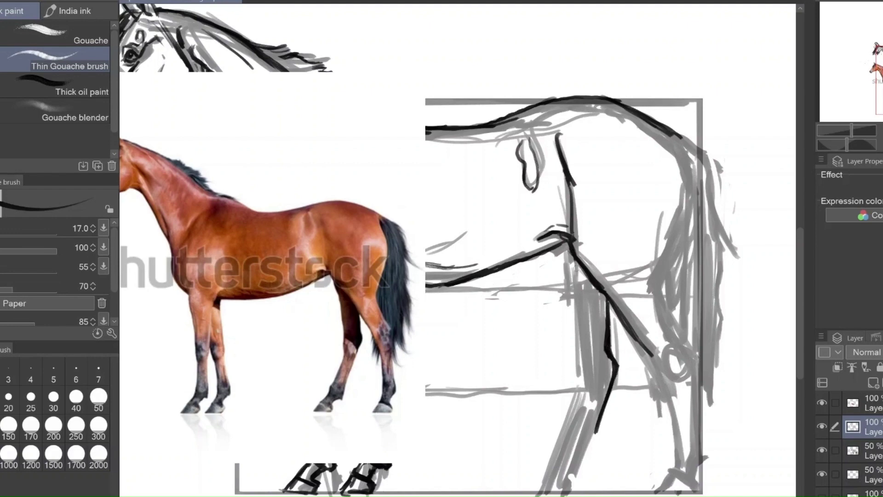
left_click_drag(566, 232, 572, 256)
left_click_drag(566, 184, 567, 244)
mouse_move(566, 183)
left_mouse_down()
mouse_move(566, 242)
mouse_move(577, 202)
mouse_move(579, 352)
mouse_move(614, 367)
mouse_move(580, 377)
mouse_move(559, 445)
left_mouse_up()
Step: Outline the far hind leg's cannon from the hock to the fetlock and round off its lower end
key("e")
key("b")
left_click_drag(613, 371, 591, 432)
left_click_drag(594, 417, 579, 465)
left_click_drag(578, 466, 568, 465)
left_click_drag(557, 441, 565, 467)
mouse_move(579, 363)
left_mouse_down()
mouse_move(583, 389)
mouse_move(557, 449)
left_mouse_up()
left_click_drag(582, 375, 557, 452)
Step: Thin the far hind cannon's lines with the eraser and strengthen the leg's rear edge around the hock
key("d")
key("e")
left_click_drag(572, 384, 552, 449)
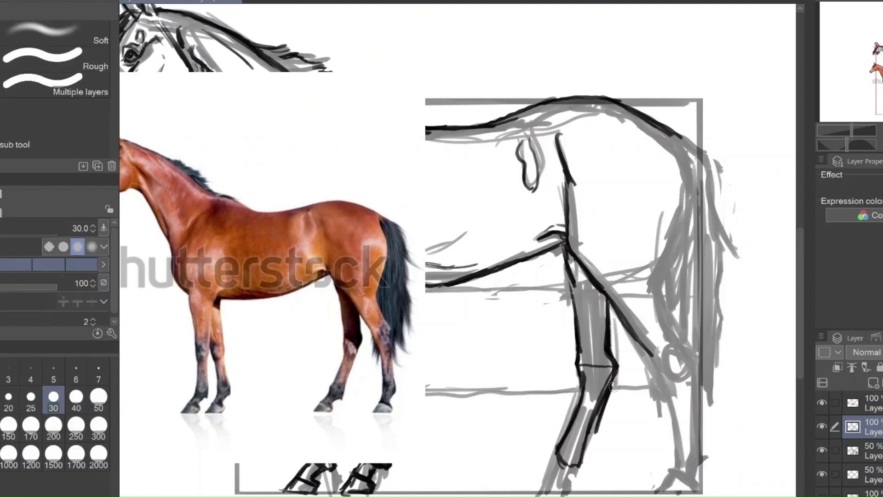
left_click_drag(615, 375, 589, 422)
key("b")
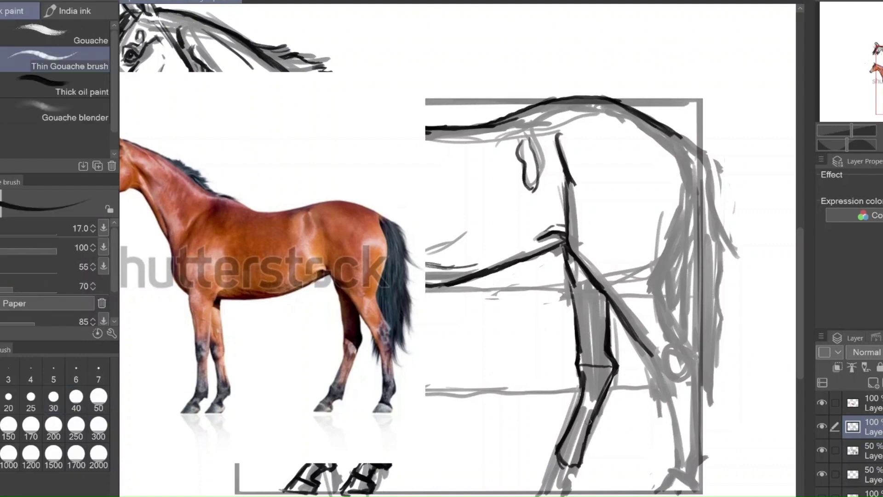
left_click_drag(616, 358, 610, 388)
left_click_drag(611, 310, 615, 363)
Step: Draw the near hind leg from the buttock and stifle through the hock and cannon to the hoof
mouse_move(609, 301)
left_mouse_down()
mouse_move(651, 367)
mouse_move(675, 443)
left_mouse_up()
mouse_move(673, 145)
left_mouse_down()
mouse_move(690, 179)
mouse_move(688, 210)
mouse_move(655, 294)
mouse_move(697, 357)
mouse_move(663, 399)
left_mouse_up()
key("e")
key("b")
left_click_drag(651, 352, 668, 381)
left_click_drag(668, 334, 688, 352)
mouse_move(667, 387)
left_mouse_down()
mouse_move(680, 459)
mouse_move(656, 492)
mouse_move(695, 486)
mouse_move(696, 399)
left_mouse_up()
key("ctrl+z")
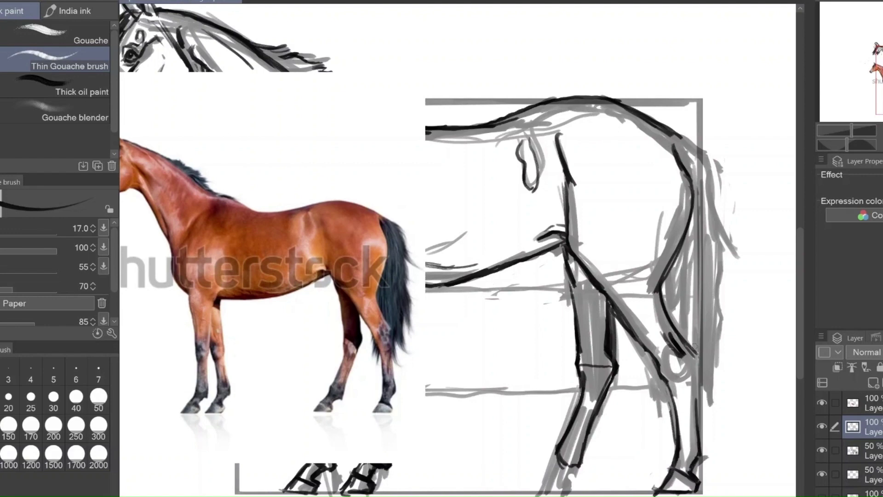
mouse_move(696, 355)
left_mouse_down()
mouse_move(687, 436)
mouse_move(697, 416)
mouse_move(699, 458)
left_mouse_up()
Step: Draw the tail's outer contour from the dock down, with loose hair ends flicking outward
mouse_move(671, 134)
left_mouse_down()
mouse_move(709, 162)
mouse_move(712, 216)
left_mouse_up()
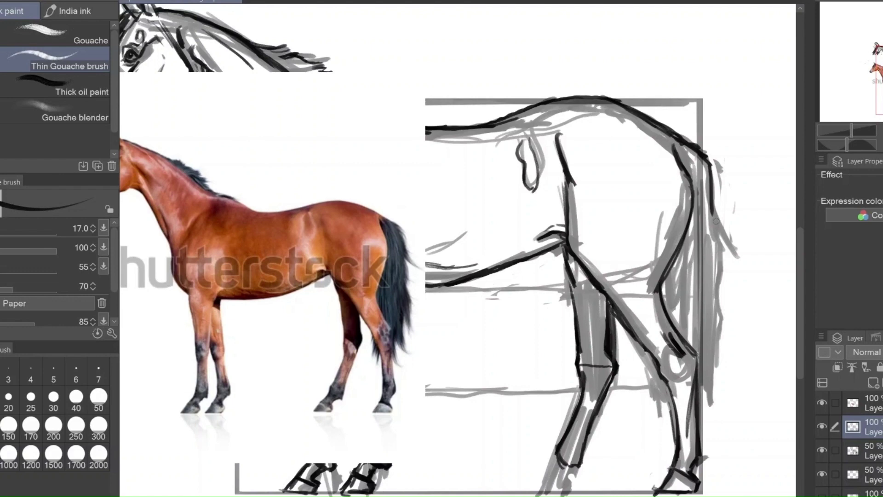
left_click_drag(702, 156, 740, 260)
mouse_move(710, 194)
left_mouse_down()
mouse_move(727, 238)
mouse_move(722, 262)
left_mouse_up()
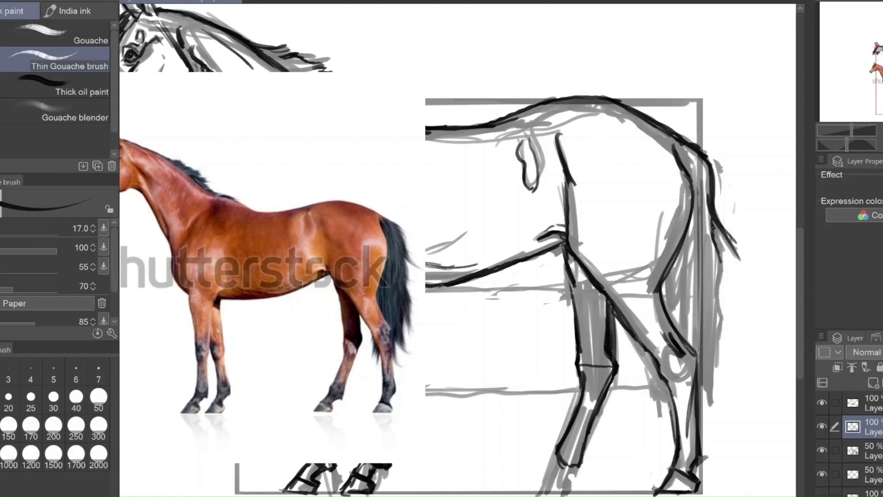
left_click_drag(714, 227, 719, 301)
mouse_move(723, 262)
left_mouse_down()
mouse_move(726, 373)
mouse_move(716, 320)
left_mouse_up()
Step: Add inner tail strands behind the thigh, a pointed tail end, and short hair wisps in front of the hock
left_click_drag(676, 261, 672, 328)
left_click_drag(685, 241, 682, 330)
mouse_move(697, 177)
left_mouse_down()
mouse_move(694, 335)
mouse_move(715, 352)
mouse_move(721, 396)
left_mouse_up()
mouse_move(710, 327)
left_mouse_down()
mouse_move(720, 398)
mouse_move(710, 413)
left_mouse_up()
left_click_drag(649, 360, 659, 408)
left_click_drag(655, 377, 669, 418)
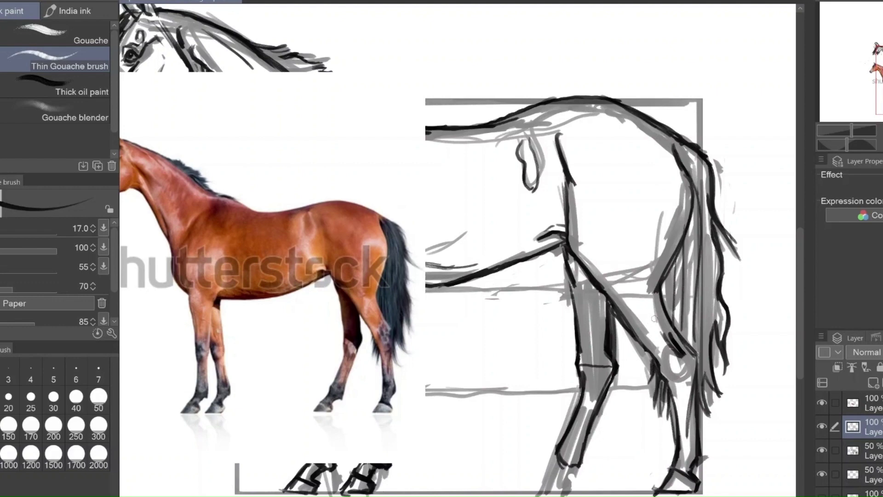
Step: Draw the far hind leg's hoof and fetlock, and add a tendon line along its cannon
mouse_move(574, 466)
left_mouse_down()
mouse_move(557, 493)
mouse_move(536, 471)
mouse_move(528, 488)
left_mouse_up()
mouse_move(557, 445)
left_mouse_down()
mouse_move(522, 492)
mouse_move(539, 465)
left_mouse_up()
left_click_drag(535, 468, 554, 454)
left_click_drag(592, 391, 577, 461)
key("ctrl+z")
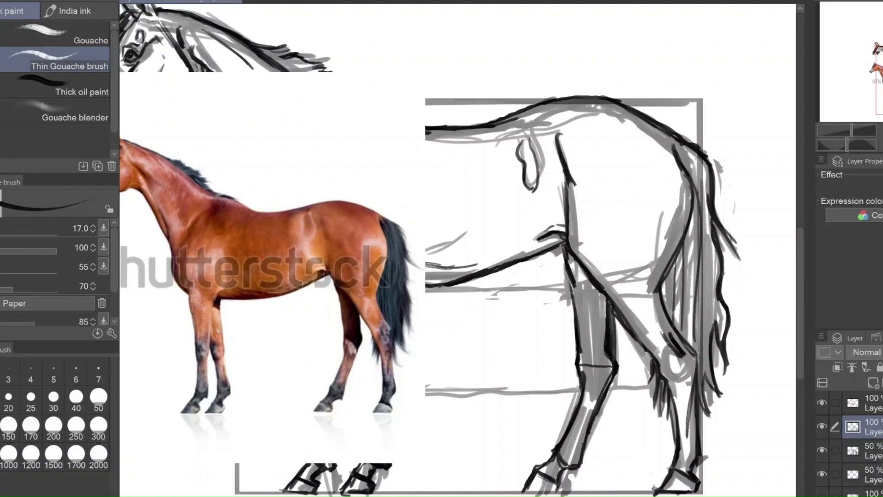
left_click_drag(587, 393, 581, 462)
key("ctrl+z")
left_click_drag(594, 392, 580, 461)
left_click_drag(525, 492, 561, 489)
left_click_drag(555, 449, 570, 426)
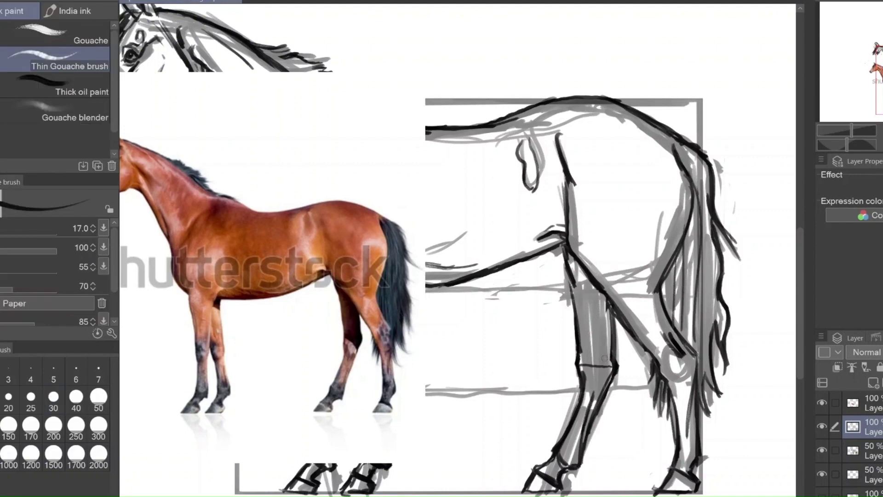
Step: Darken the top of the tail and the hair behind the thigh with dense strokes
left_click_drag(661, 377, 667, 414)
left_click_drag(675, 145, 706, 202)
left_click_drag(671, 274, 663, 317)
left_click_drag(680, 233, 677, 334)
left_click_drag(689, 249, 687, 303)
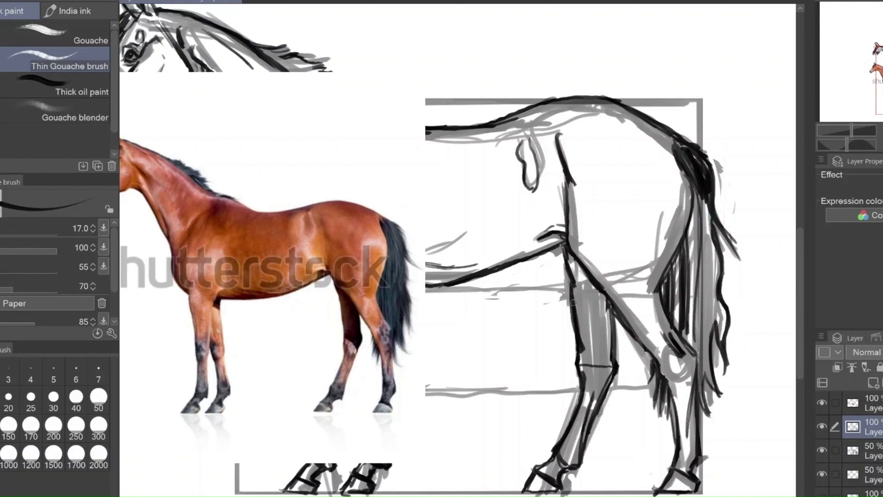
Step: Fill the tail's main length with long dark strands from below the dock to the tip
mouse_move(695, 192)
left_mouse_down()
mouse_move(702, 357)
mouse_move(712, 387)
left_mouse_up()
mouse_move(706, 214)
left_mouse_down()
mouse_move(708, 366)
mouse_move(720, 329)
mouse_move(727, 345)
left_mouse_up()
left_click_drag(685, 269, 684, 338)
left_click_drag(697, 299, 694, 350)
left_click_drag(700, 195, 704, 253)
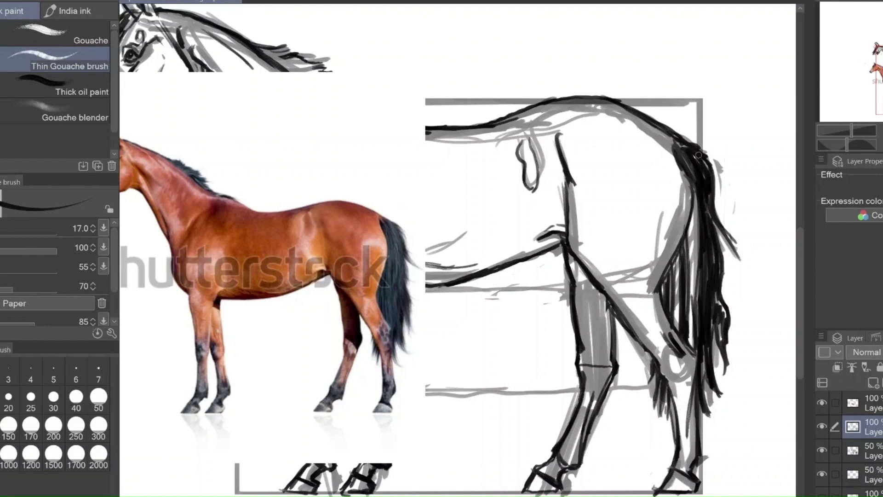